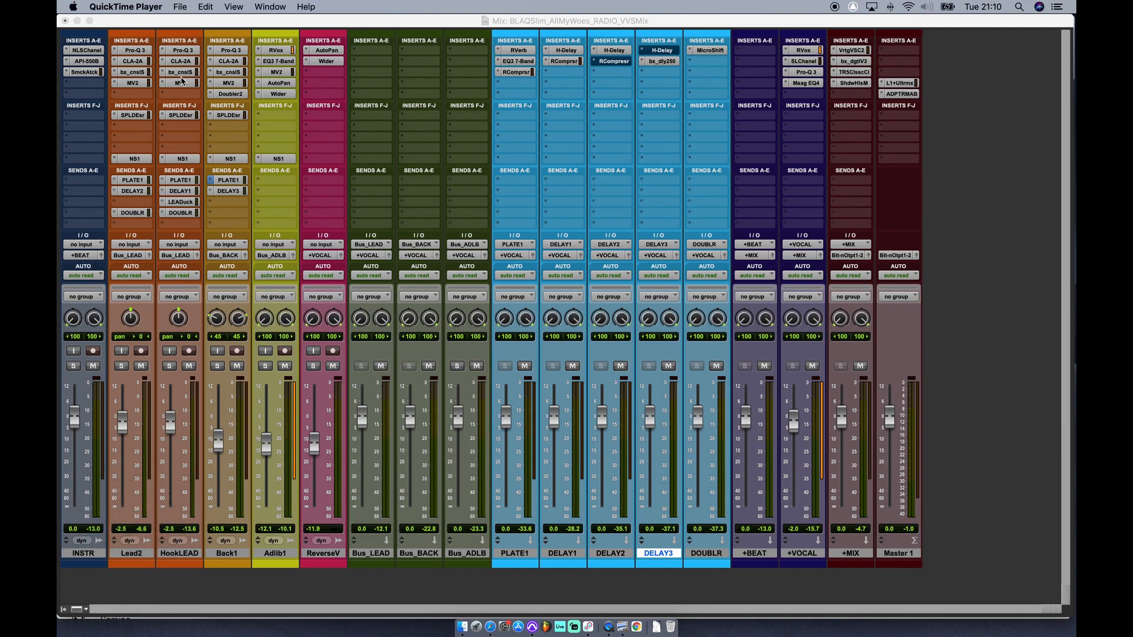
Switch to Pro Tools and play the full mix from bar 21 in the Edit window
{"action": "left_click", "coordinate": [238, 26]}
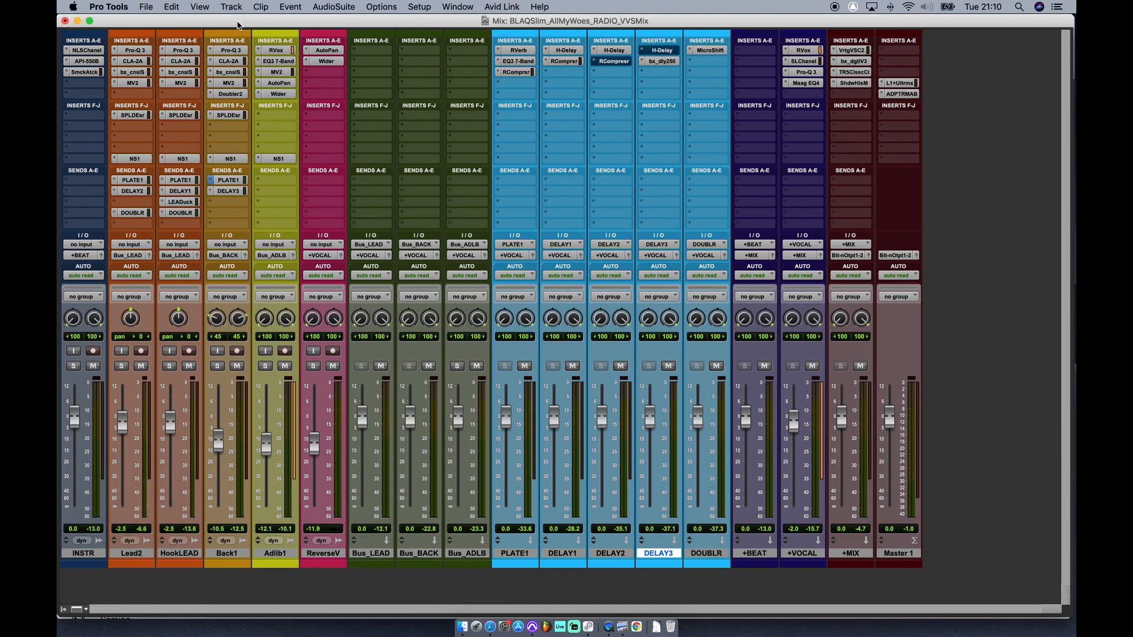
{"action": "key", "text": "super+equal"}
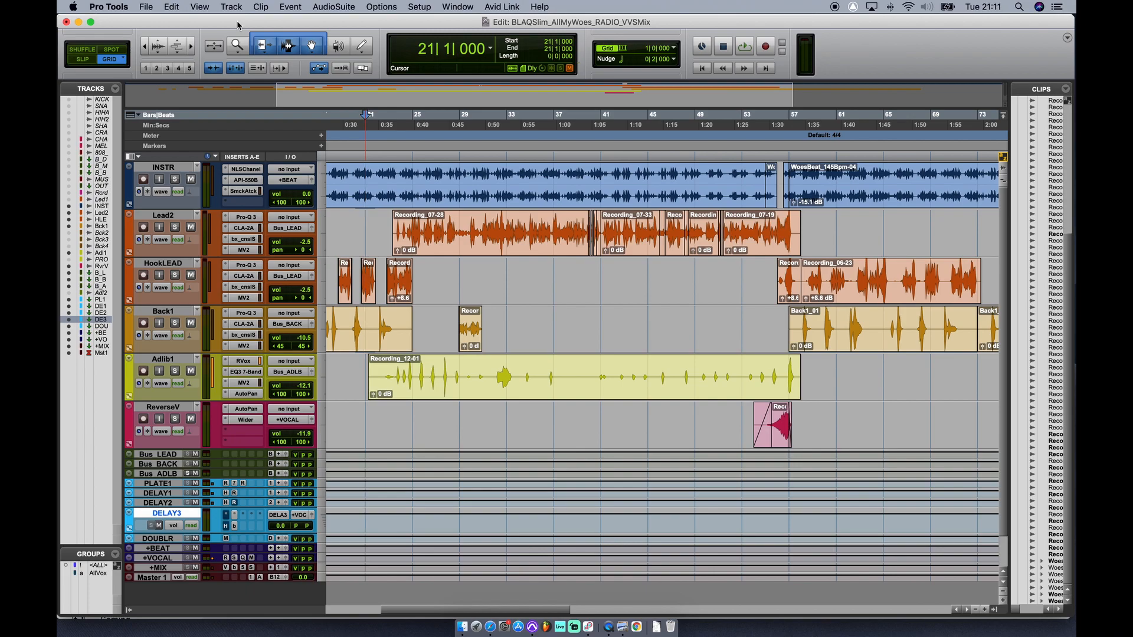
{"action": "key", "text": "space"}
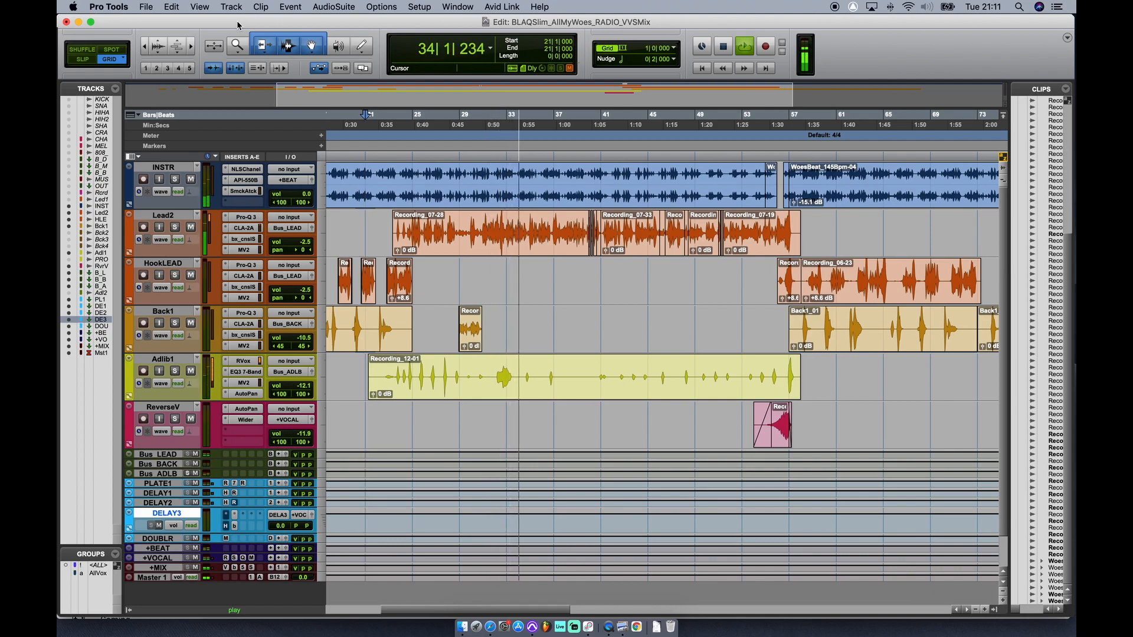
{"action": "key", "text": "space"}
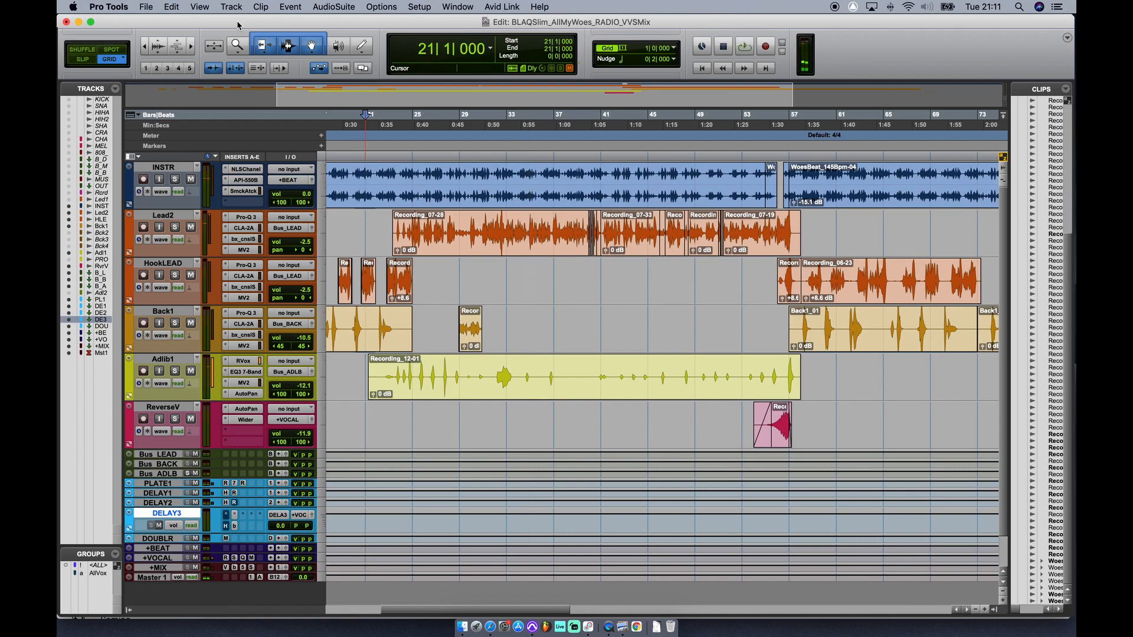
Solo the Lead2 track and set the playback start to bar 23
{"action": "left_click", "coordinate": [177, 229]}
{"action": "left_click", "coordinate": [175, 276]}
{"action": "left_click", "coordinate": [175, 277]}
{"action": "left_click", "coordinate": [389, 155]}
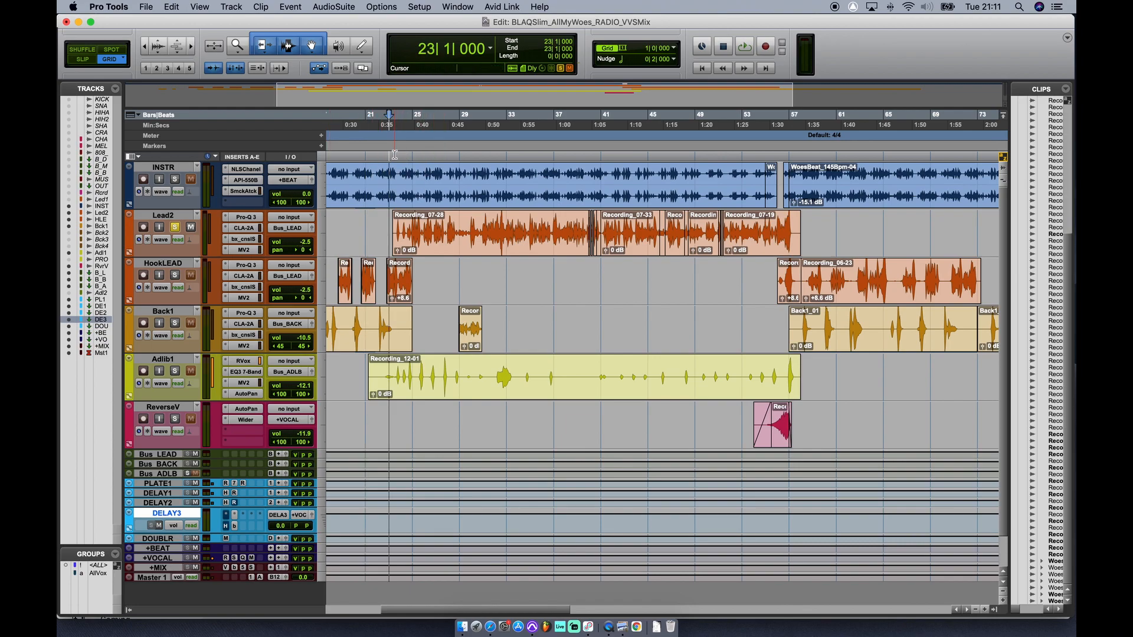
In the Mix window, bypass all inserts and mute all sends on Lead2, and play the dry vocal
{"action": "key", "text": "super+equal"}
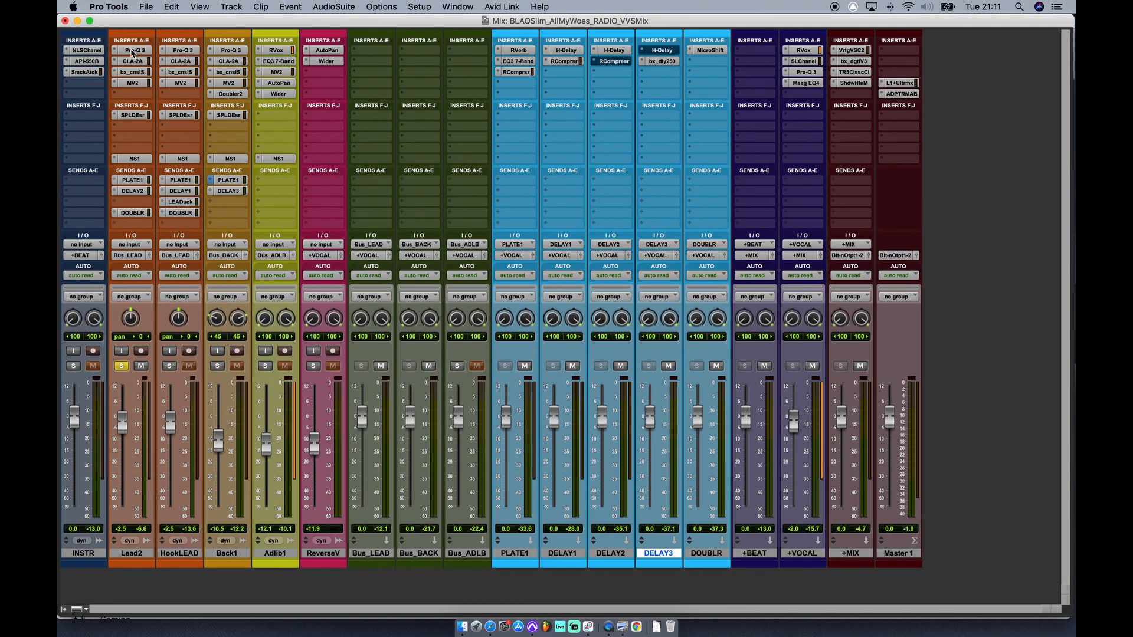
{"action": "left_click_drag", "start_coordinate": [139, 51], "coordinate": [135, 213]}
{"action": "key", "text": "space"}
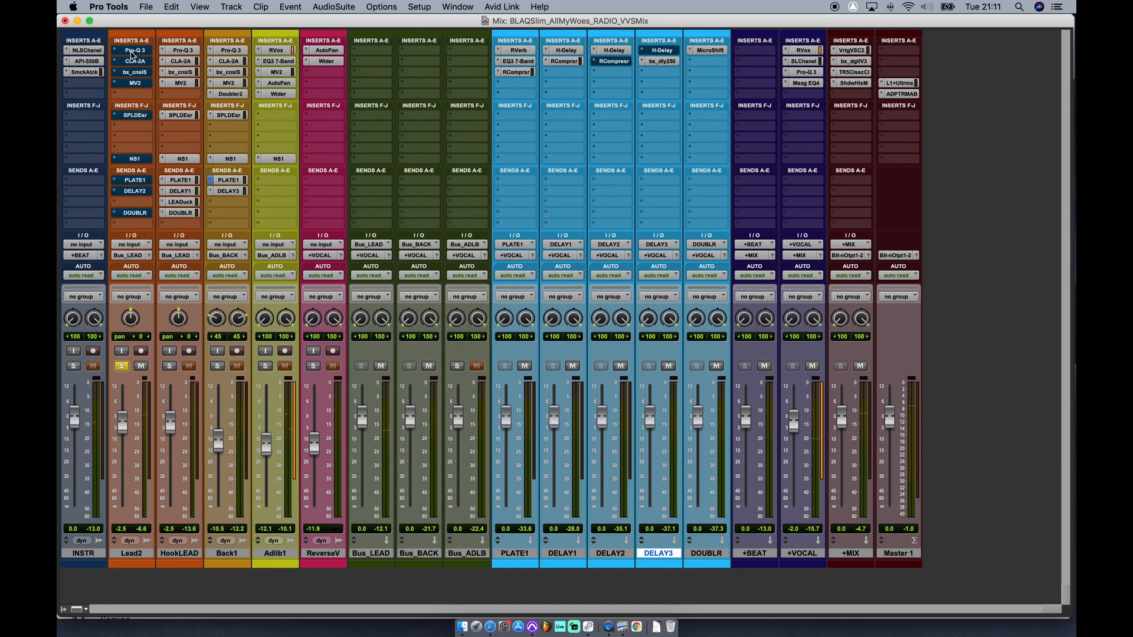
Reactivate the Pro-Q 3, CLA-2A and bx_console SSL 9000 J inserts on Lead2 one by one, inspecting each plug-in
{"action": "left_click", "coordinate": [132, 51]}
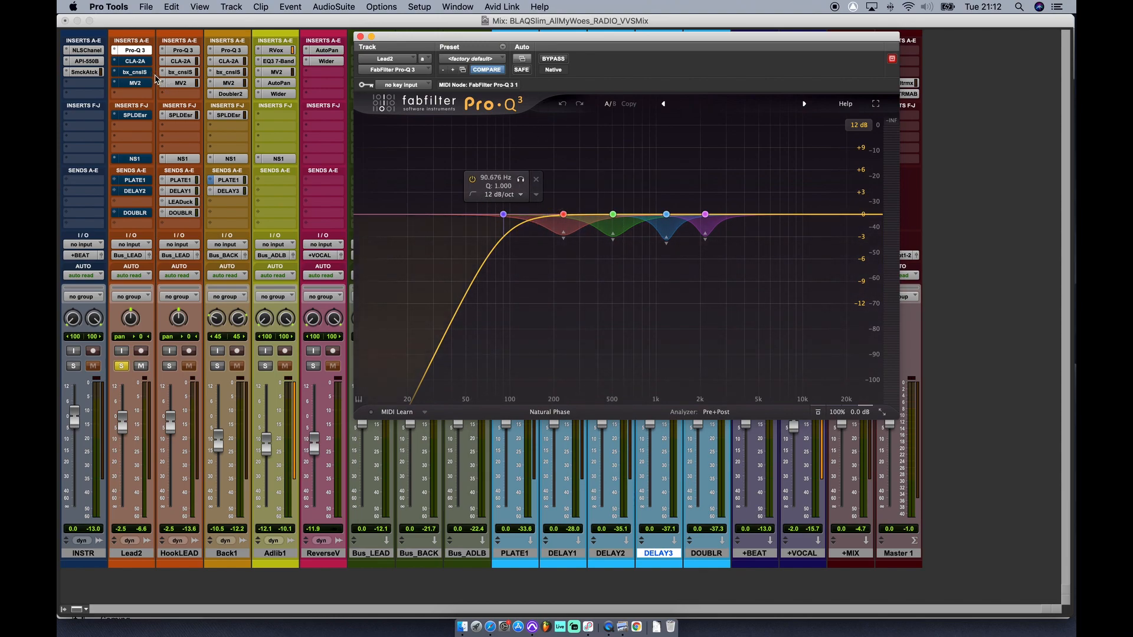
{"action": "left_click", "coordinate": [138, 61]}
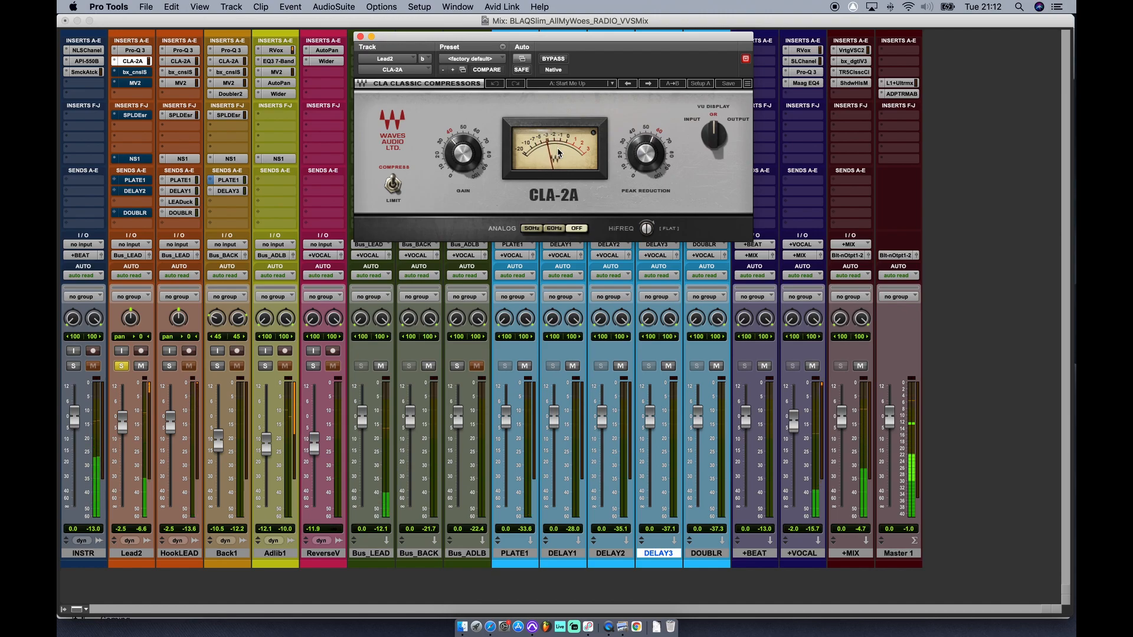
{"action": "left_click", "coordinate": [135, 72]}
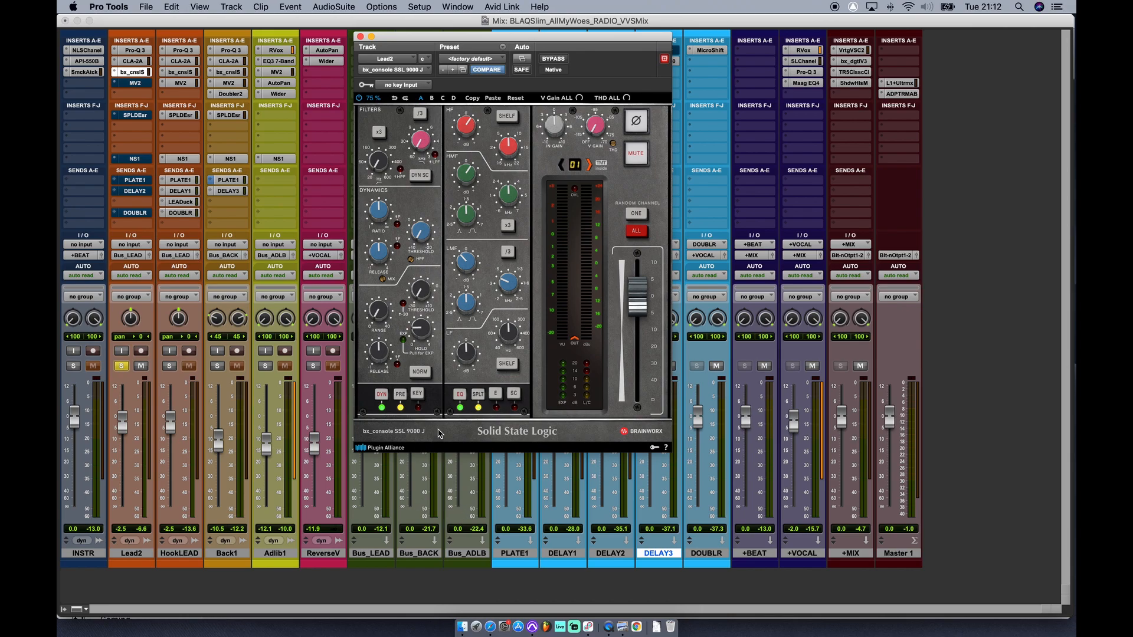
{"action": "left_click", "coordinate": [360, 37]}
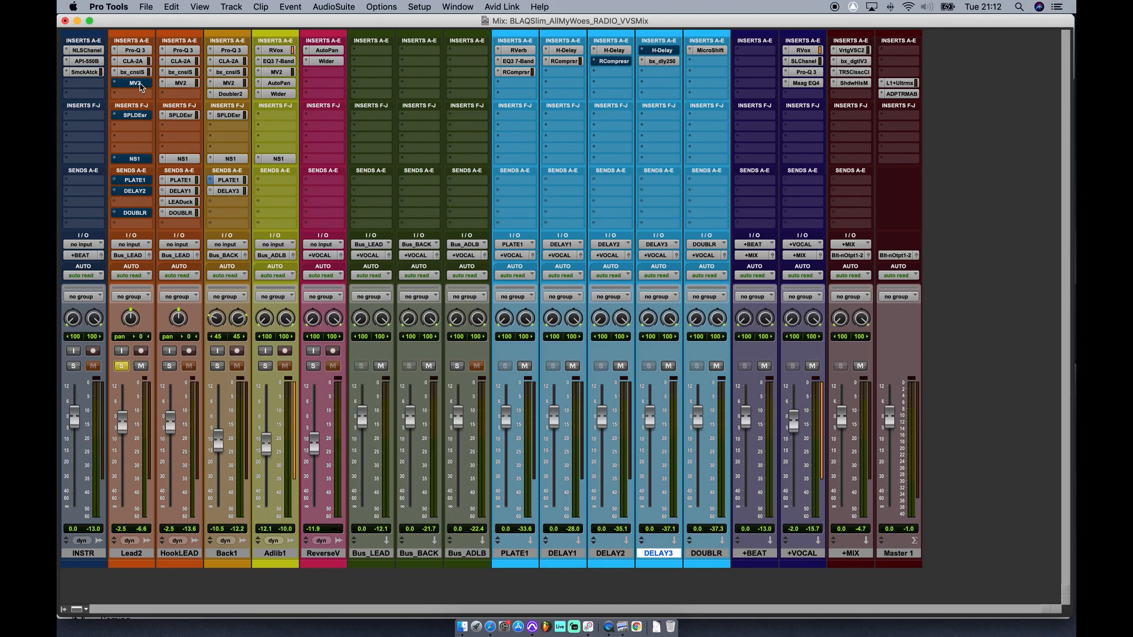
Reactivate the MV2 insert on Lead2, compare it bypassed and active during playback, and leave it active
{"action": "left_click", "coordinate": [138, 83]}
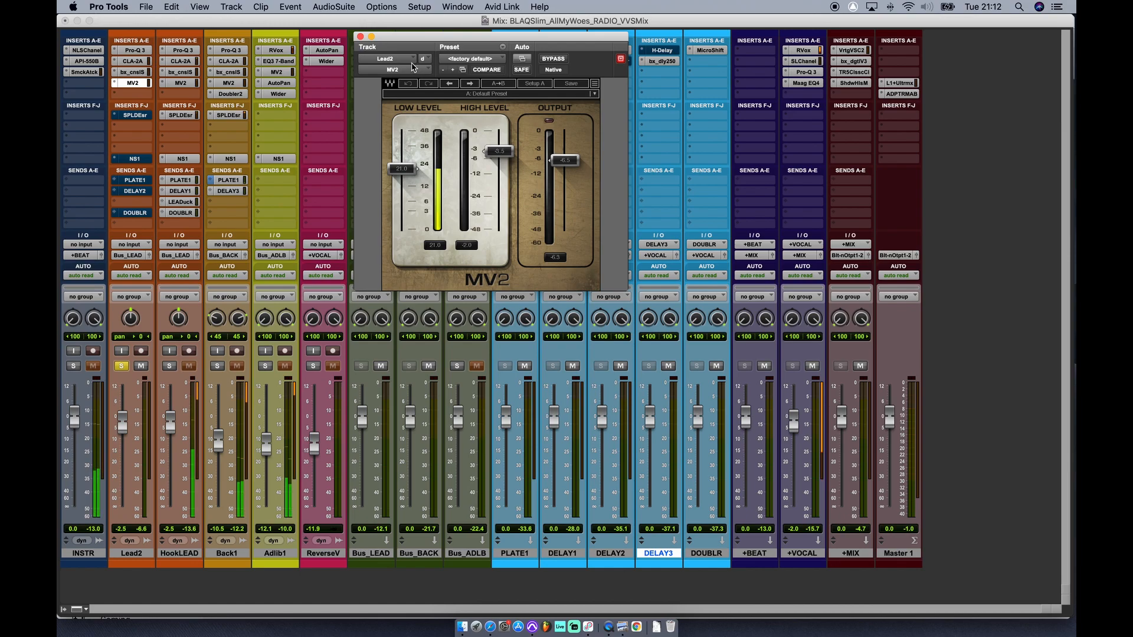
{"action": "left_click", "coordinate": [553, 59]}
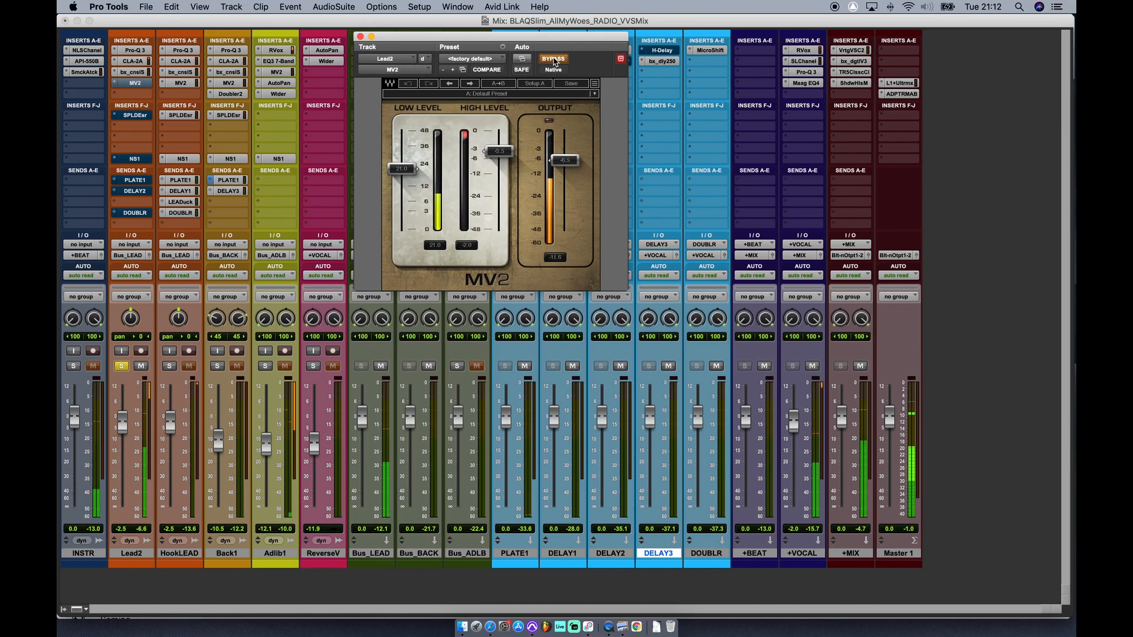
{"action": "left_click", "coordinate": [554, 59]}
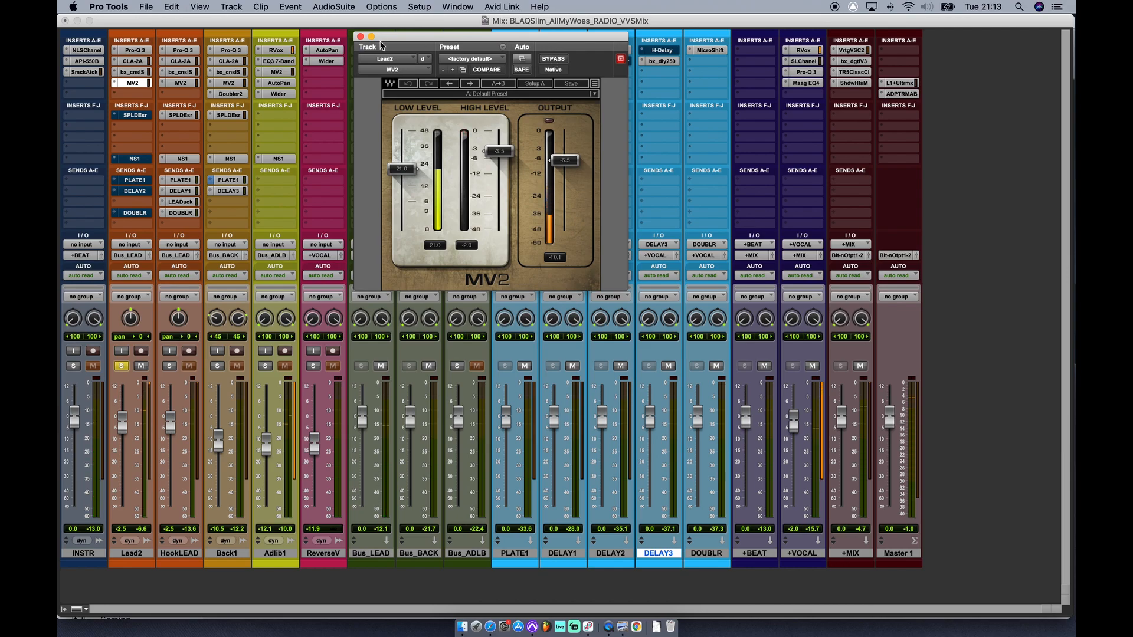
{"action": "left_click", "coordinate": [360, 37]}
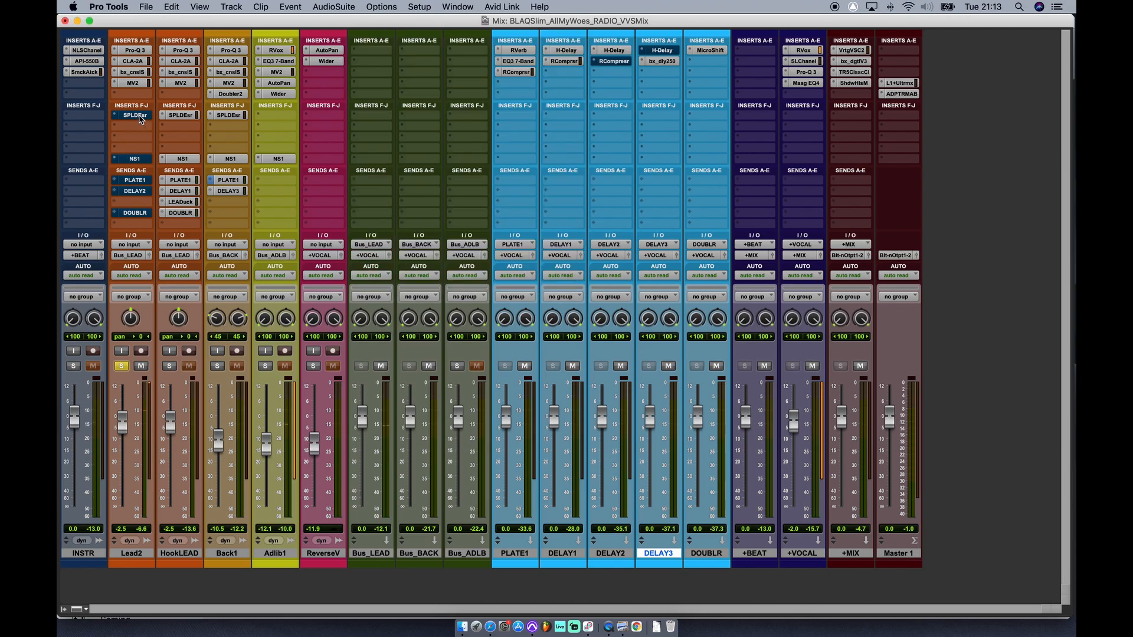
Take the SPL De-Esser on Lead2 out of bypass and close its window
{"action": "left_click", "coordinate": [140, 116]}
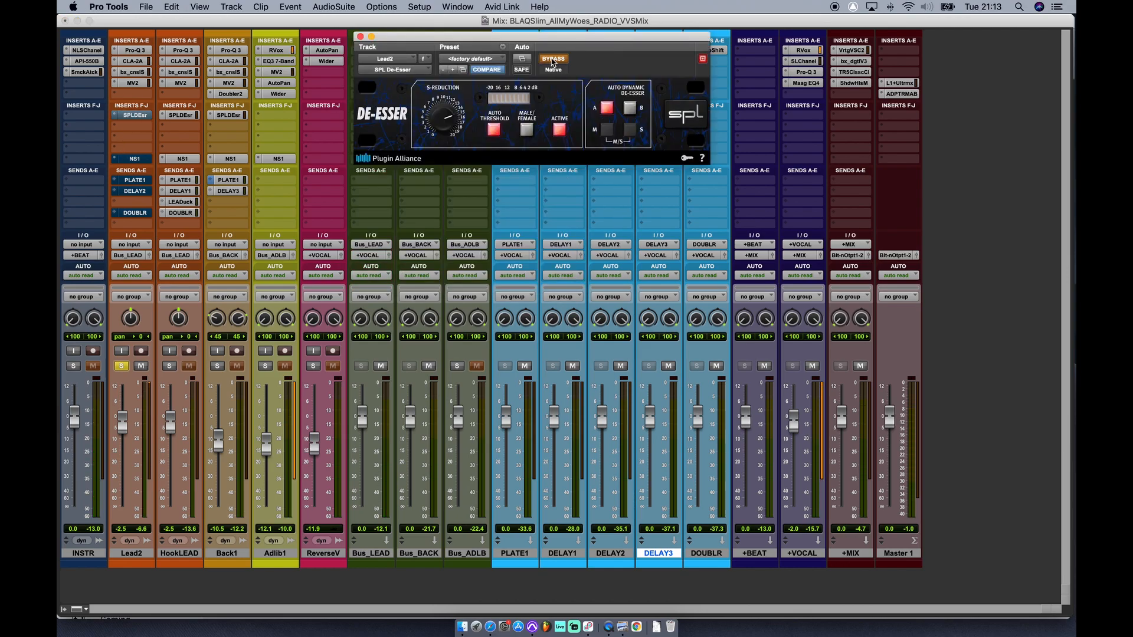
{"action": "left_click", "coordinate": [552, 60]}
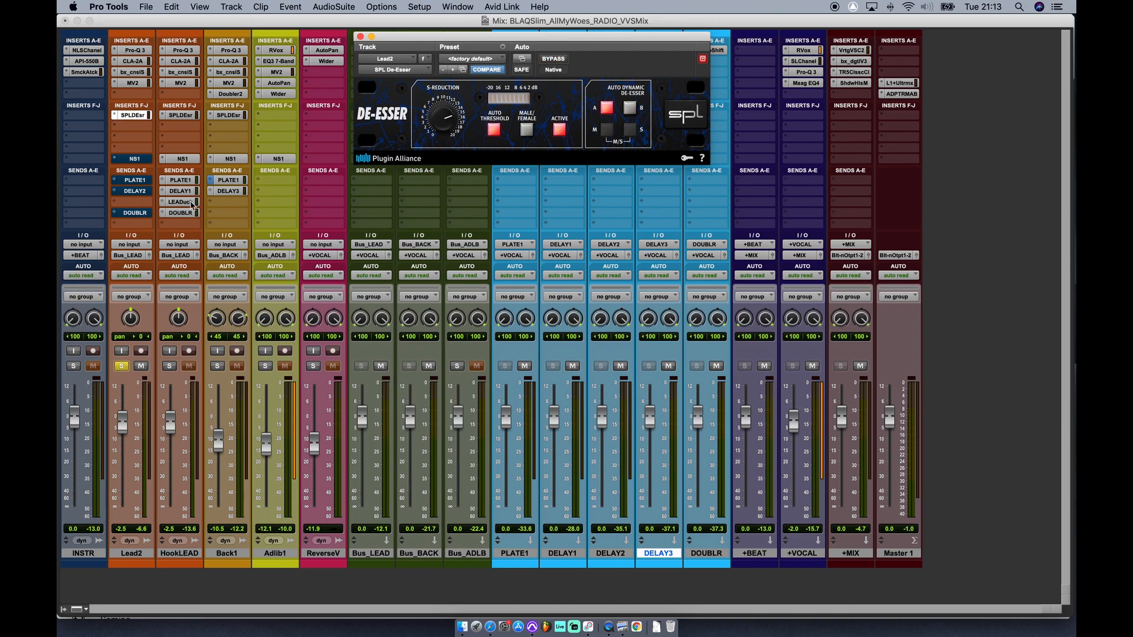
{"action": "left_click", "coordinate": [361, 36]}
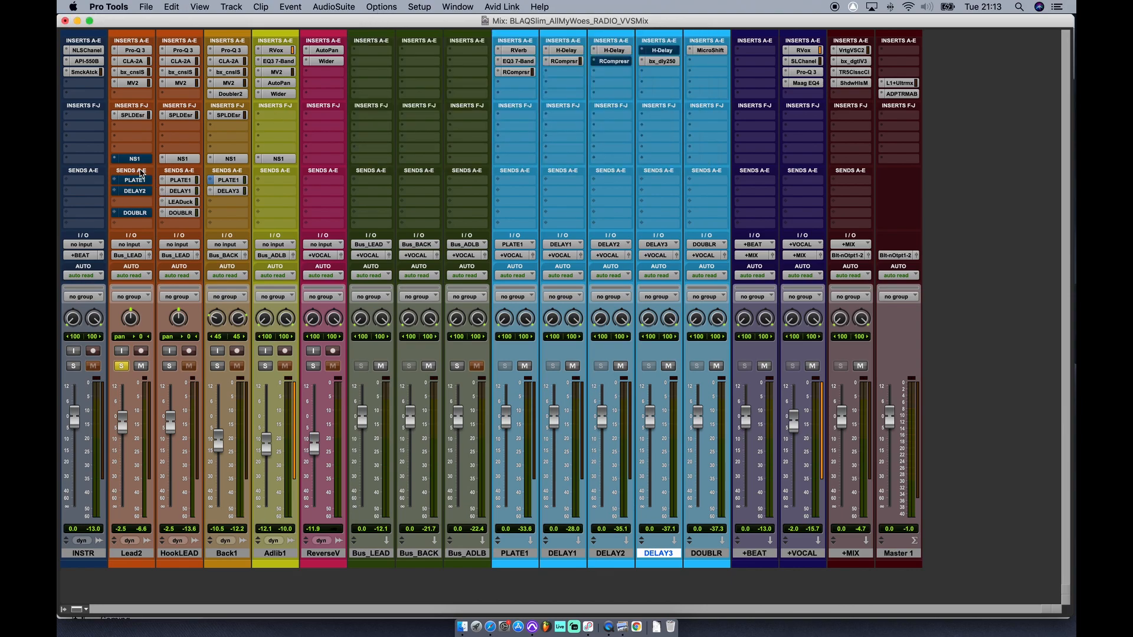
Compare the NS1 noise suppressor on Lead2 bypassed and active during playback, and leave it active
{"action": "left_click", "coordinate": [146, 159]}
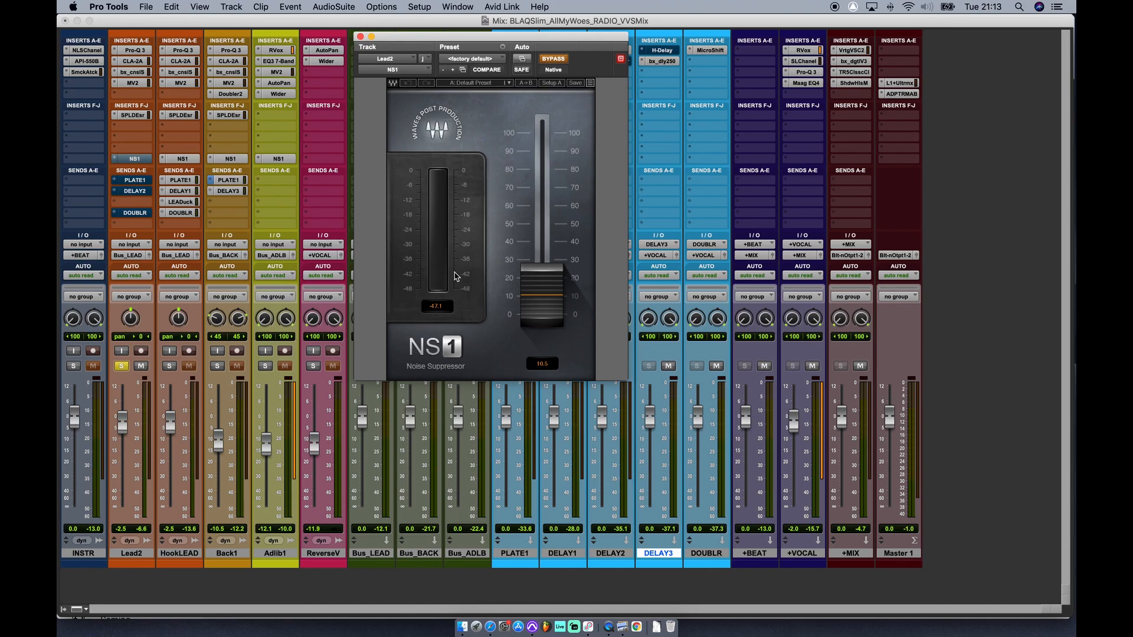
{"action": "left_click", "coordinate": [553, 60]}
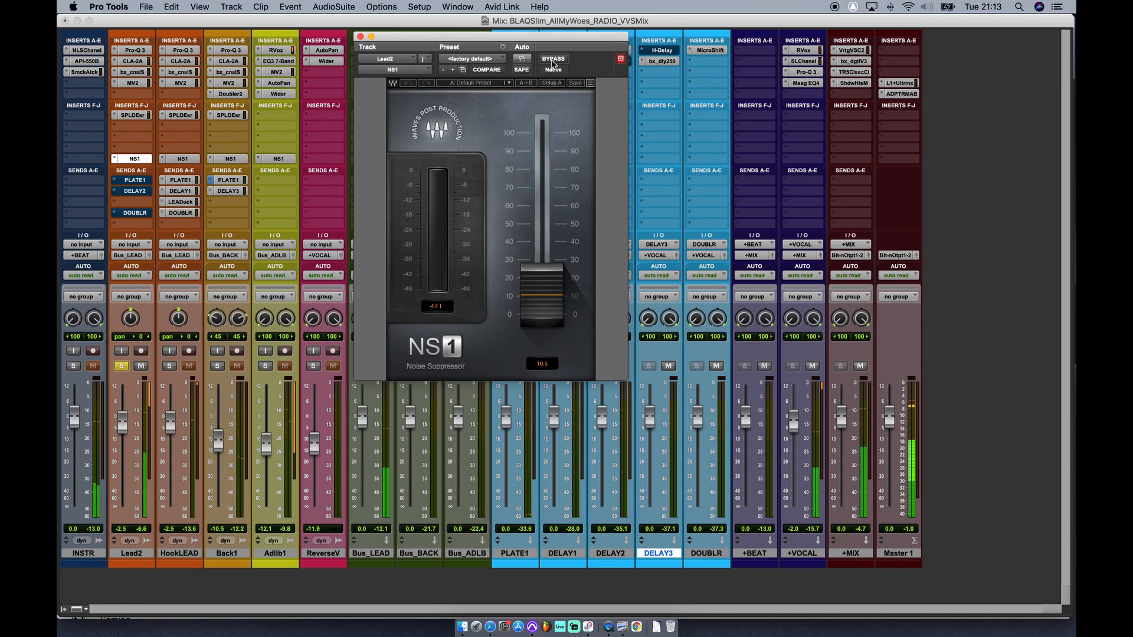
{"action": "left_click", "coordinate": [554, 59]}
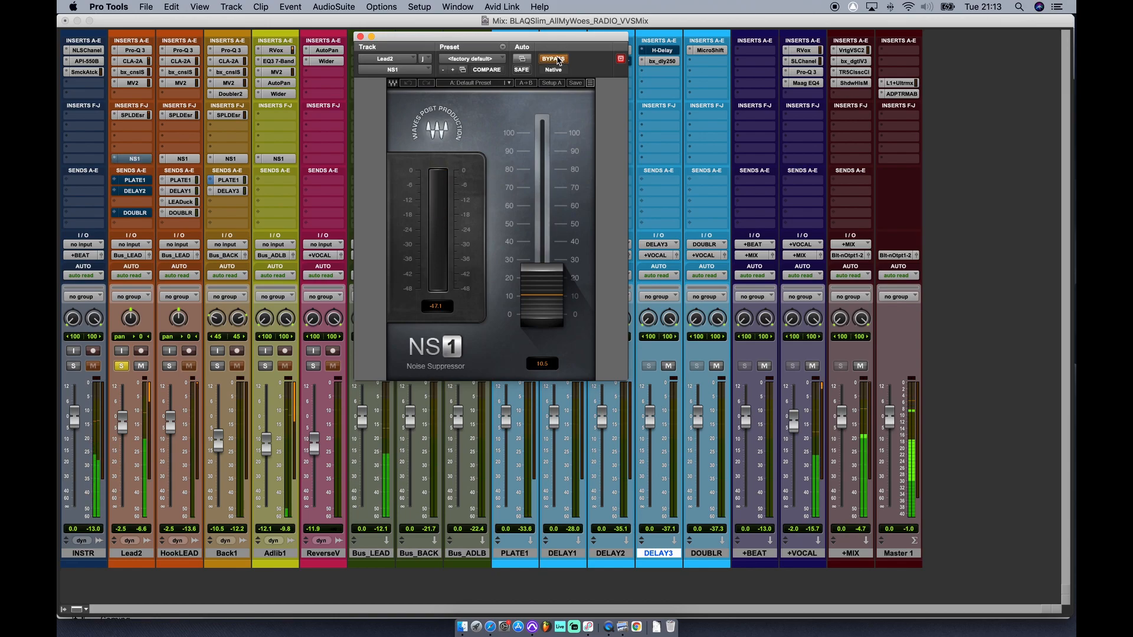
{"action": "left_click", "coordinate": [558, 59]}
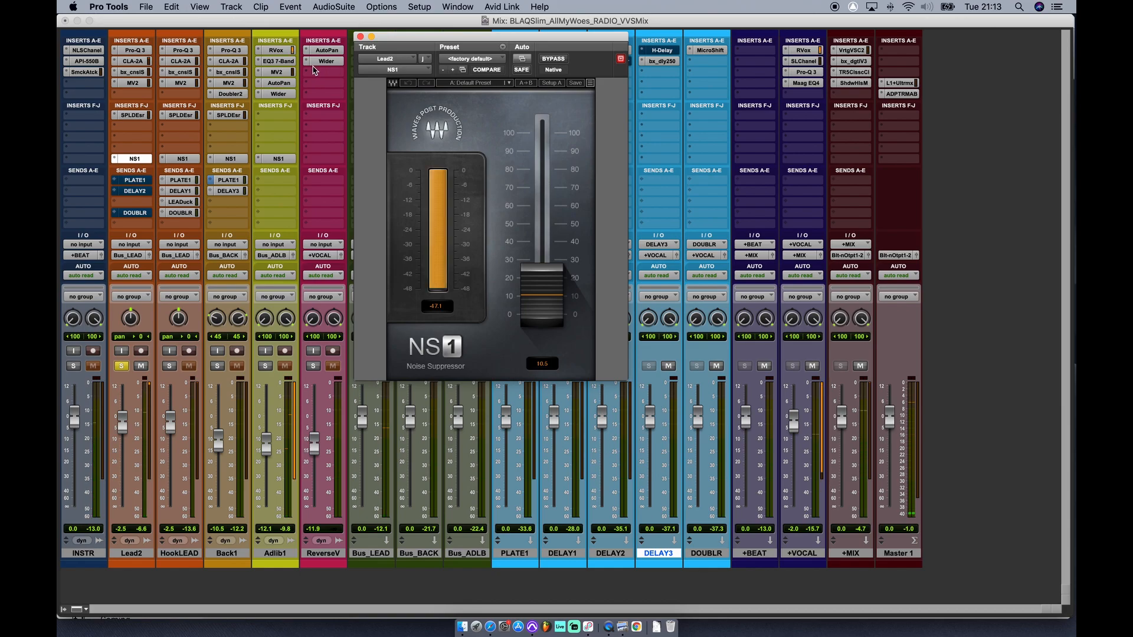
{"action": "left_click", "coordinate": [360, 36]}
{"action": "left_click", "coordinate": [142, 181], "text": "super"}
{"action": "left_click", "coordinate": [141, 194], "text": "super"}
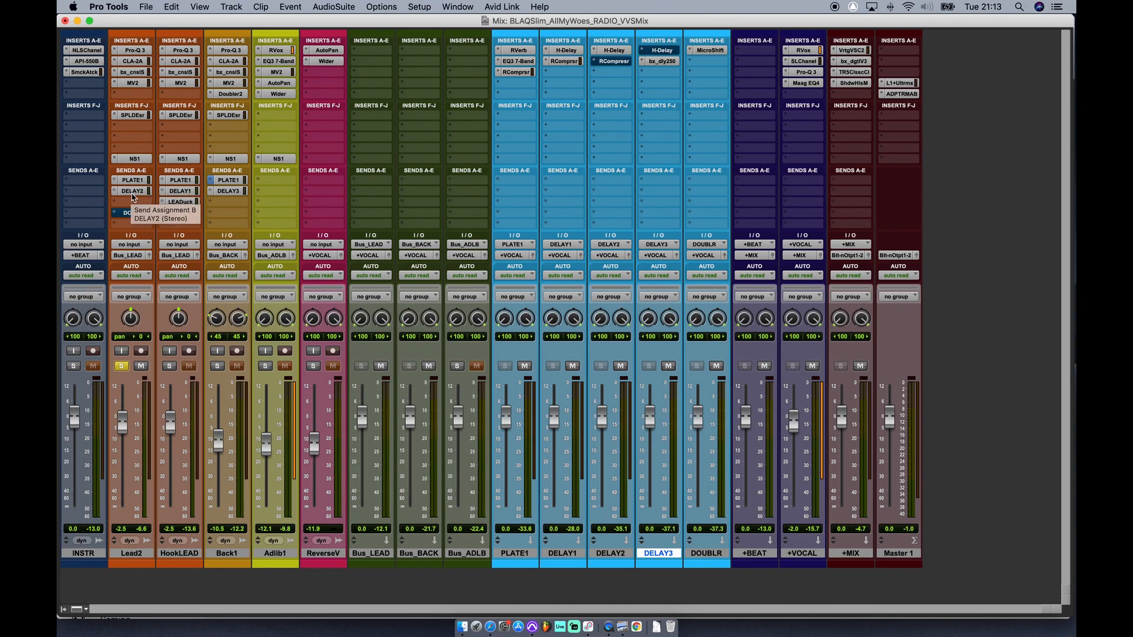
{"action": "left_click", "coordinate": [133, 181], "text": "super"}
{"action": "left_click", "coordinate": [136, 191], "text": "super"}
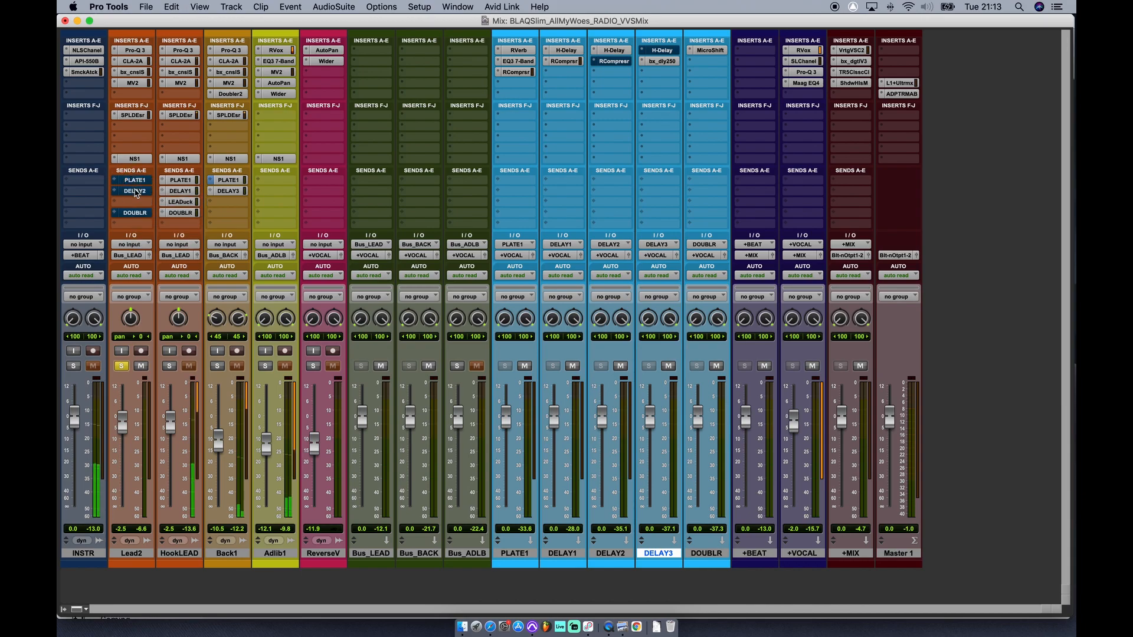
Unmute the PLATE1, DELAY2 and DOUBLR sends on Lead2 one after another during playback
{"action": "left_click", "coordinate": [135, 182], "text": "super"}
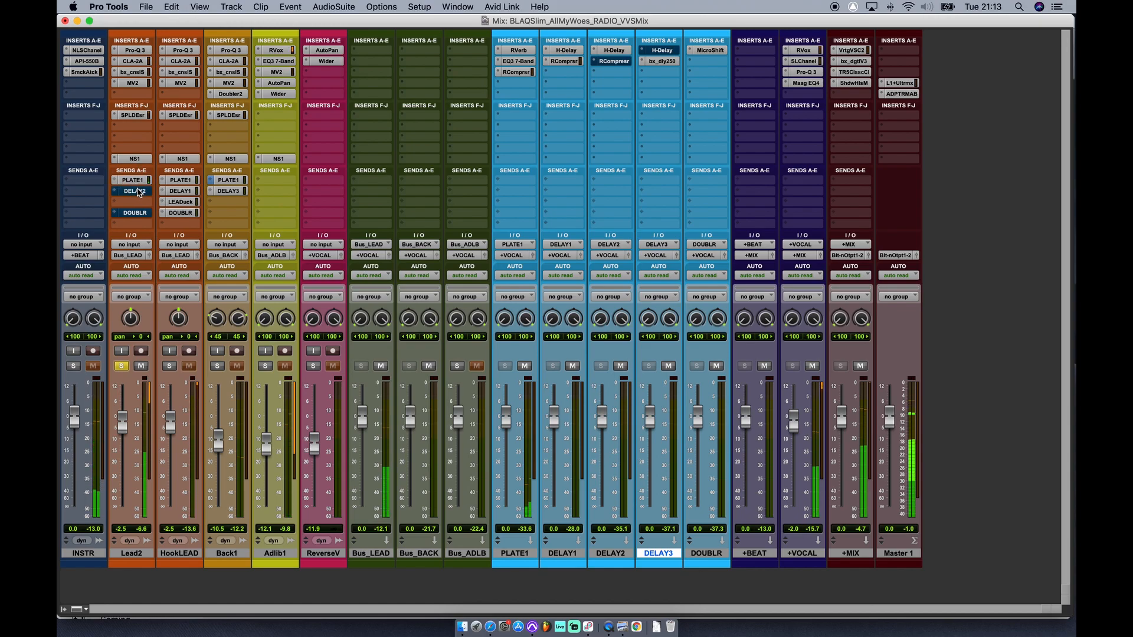
{"action": "left_click", "coordinate": [137, 191], "text": "super"}
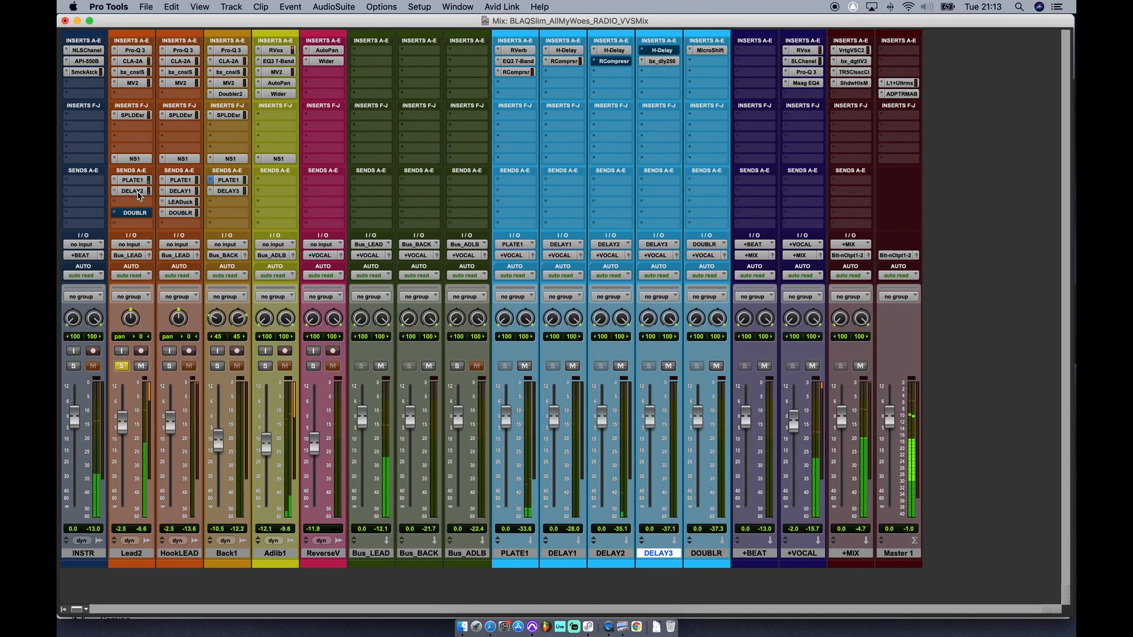
{"action": "left_click", "coordinate": [140, 214], "text": "super"}
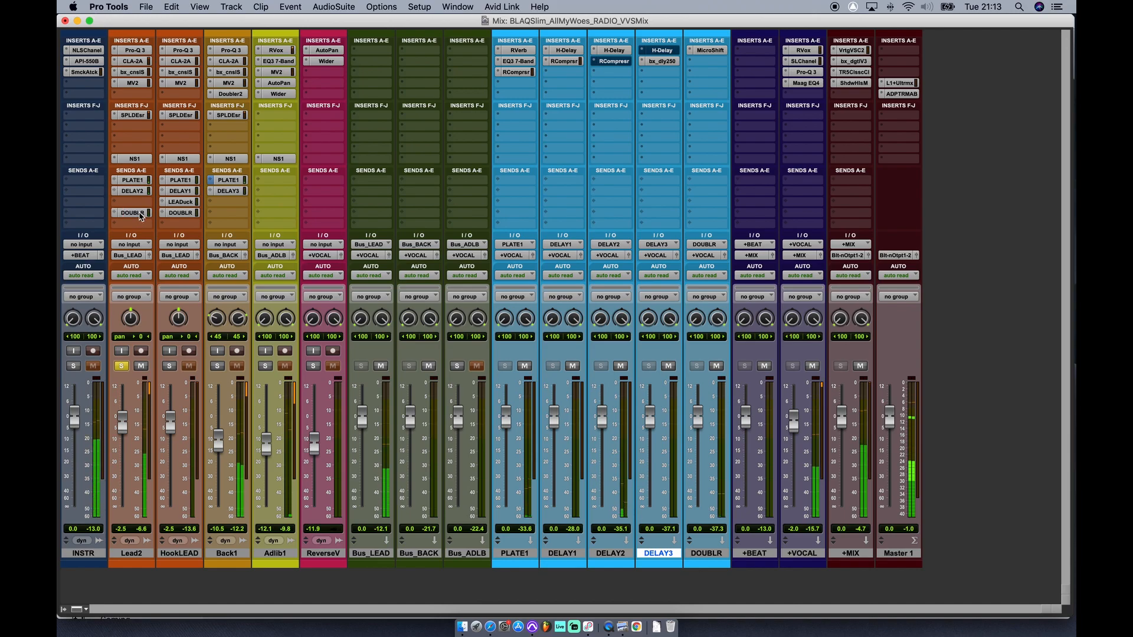
Solo INSTR together with Lead2 to hear the vocal over the beat, and clear both solos
{"action": "left_click", "coordinate": [75, 367]}
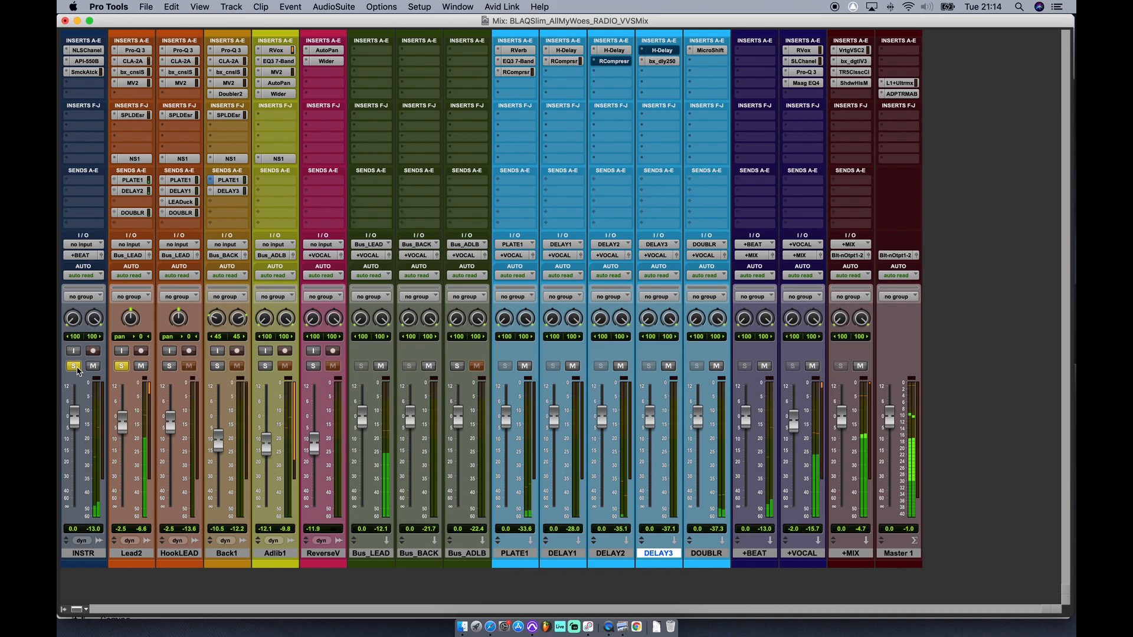
{"action": "left_click", "coordinate": [74, 366]}
{"action": "left_click", "coordinate": [122, 366]}
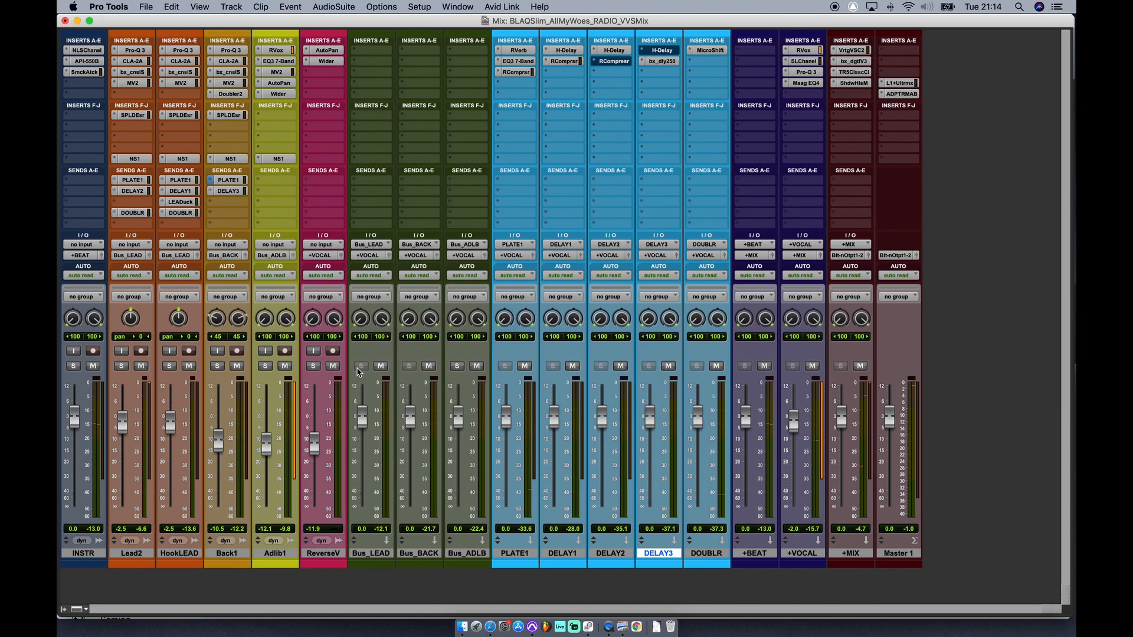
In the Edit window, select bars 28 to 32 on Back1 around the Recording_11-01 clip
{"action": "key", "text": "super+equal"}
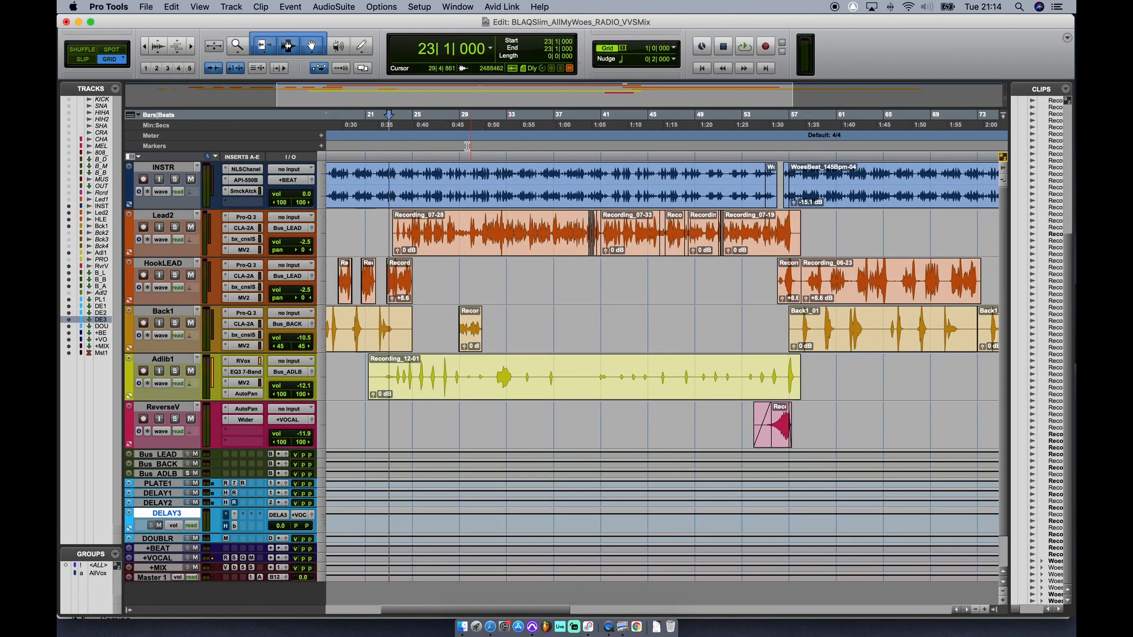
{"action": "left_click_drag", "start_coordinate": [460, 160], "coordinate": [508, 164]}
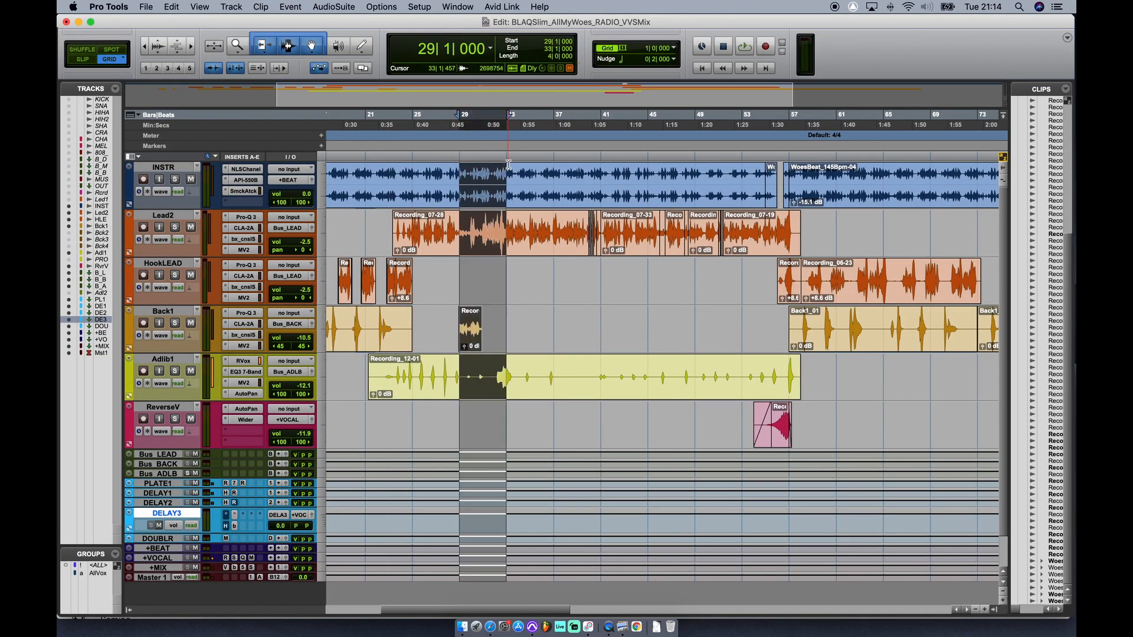
{"action": "key", "text": "super+bracketright"}
{"action": "key", "text": "super+bracketright"}
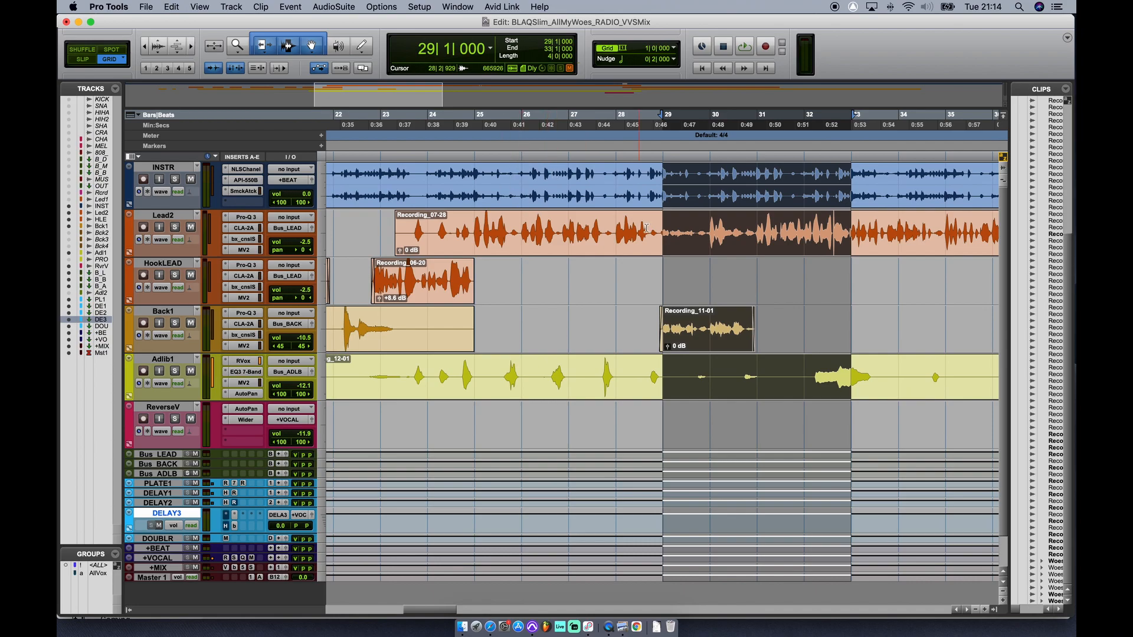
{"action": "left_click_drag", "start_coordinate": [612, 321], "coordinate": [796, 331]}
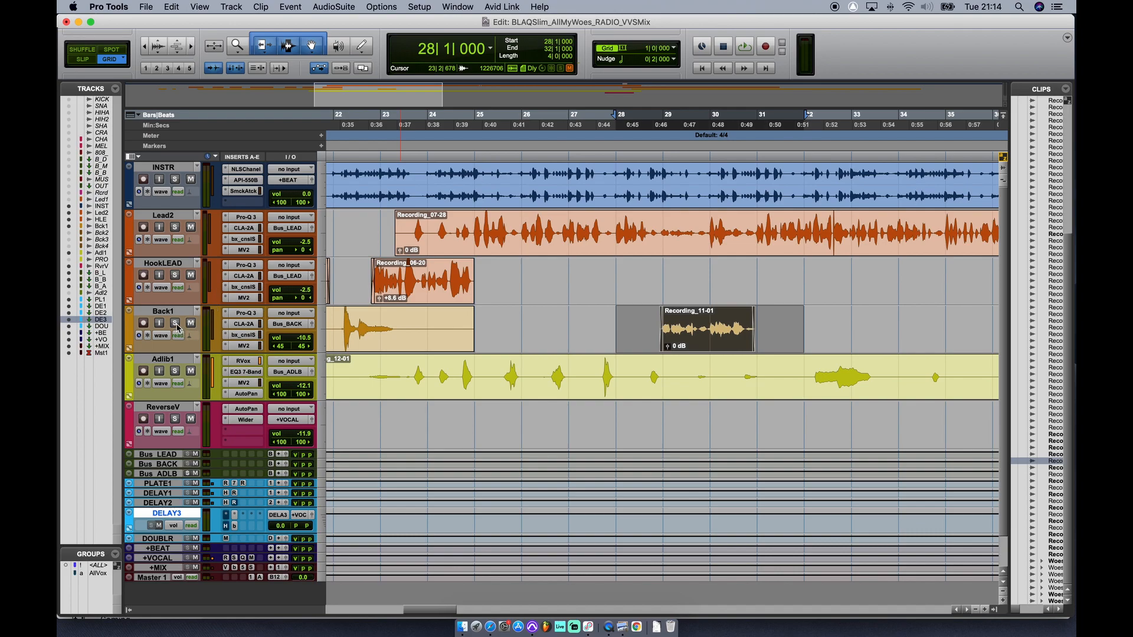
Solo Lead2 and Back1 and play the selected range to hear the two vocals together
{"action": "left_click", "coordinate": [175, 227]}
{"action": "key", "text": "space"}
{"action": "left_click", "coordinate": [175, 324]}
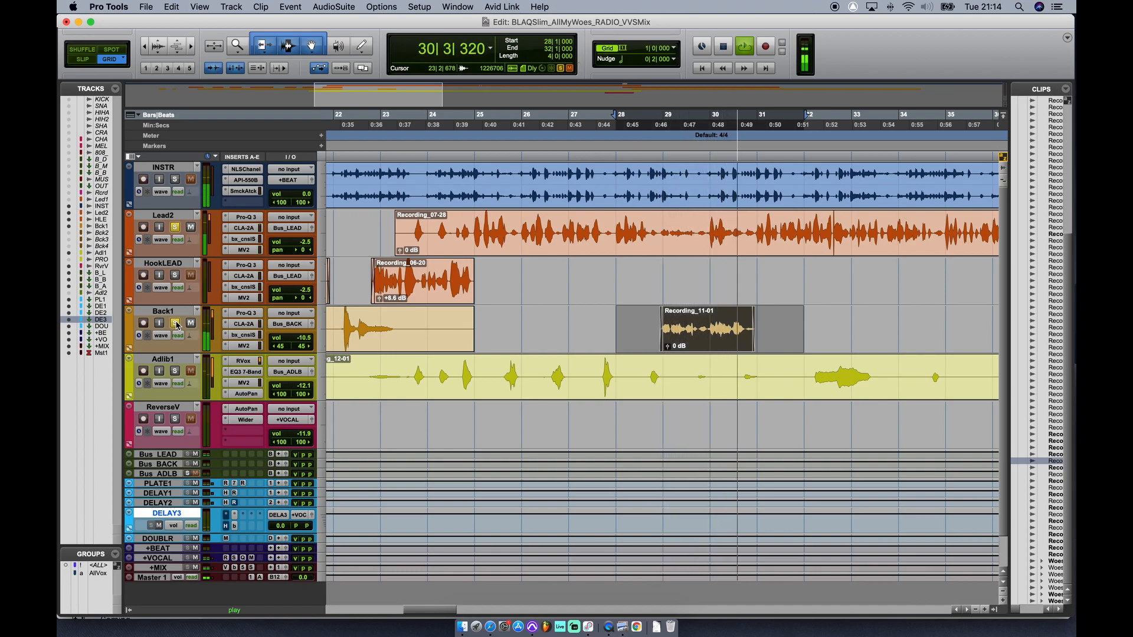
{"action": "key", "text": "space"}
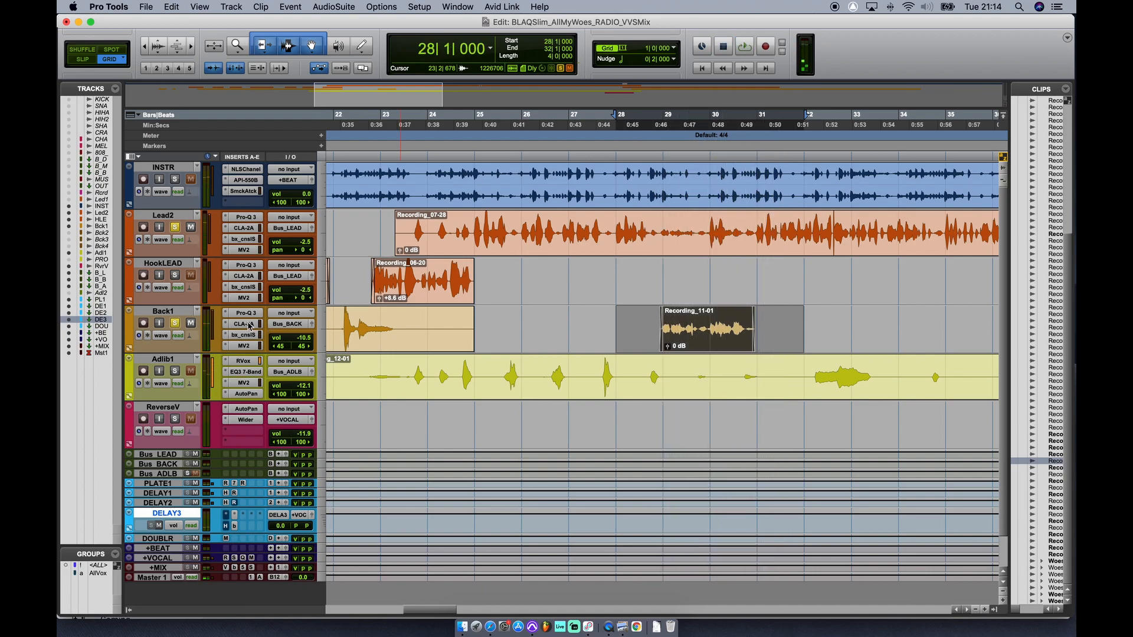
In the Mix window, examine Back1's Pro-Q 3, CLA-2A, bx_console SSL 9000 J, MV2 and Doubler2 inserts one after another
{"action": "left_click", "coordinate": [171, 312]}
{"action": "key", "text": "super+equal"}
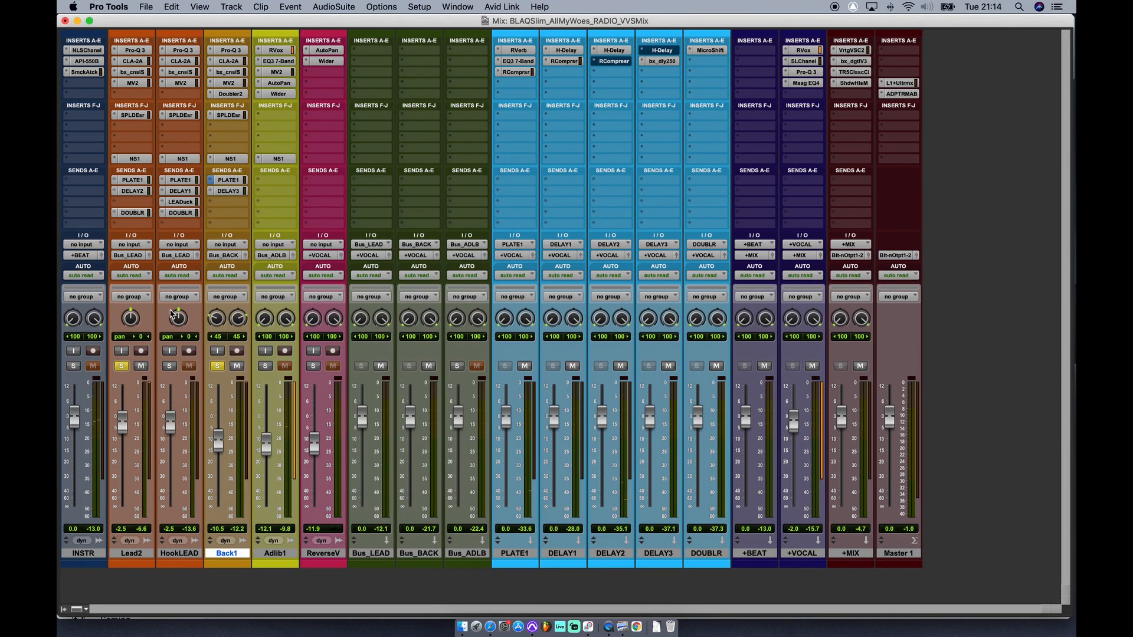
{"action": "left_click", "coordinate": [232, 51]}
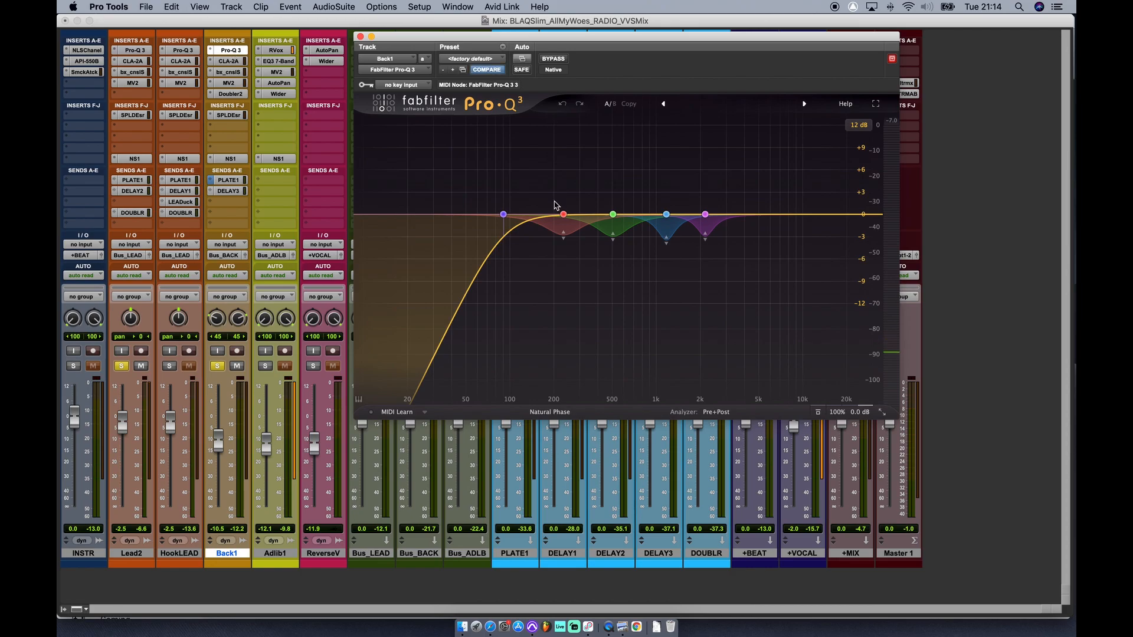
{"action": "left_click", "coordinate": [229, 62]}
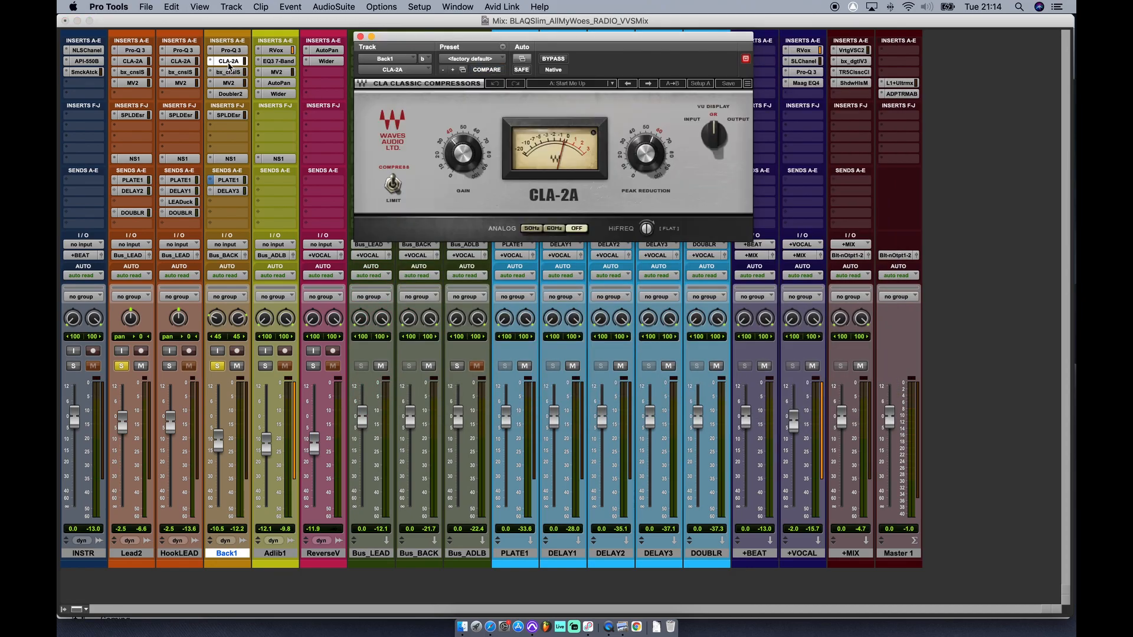
{"action": "left_click", "coordinate": [232, 72]}
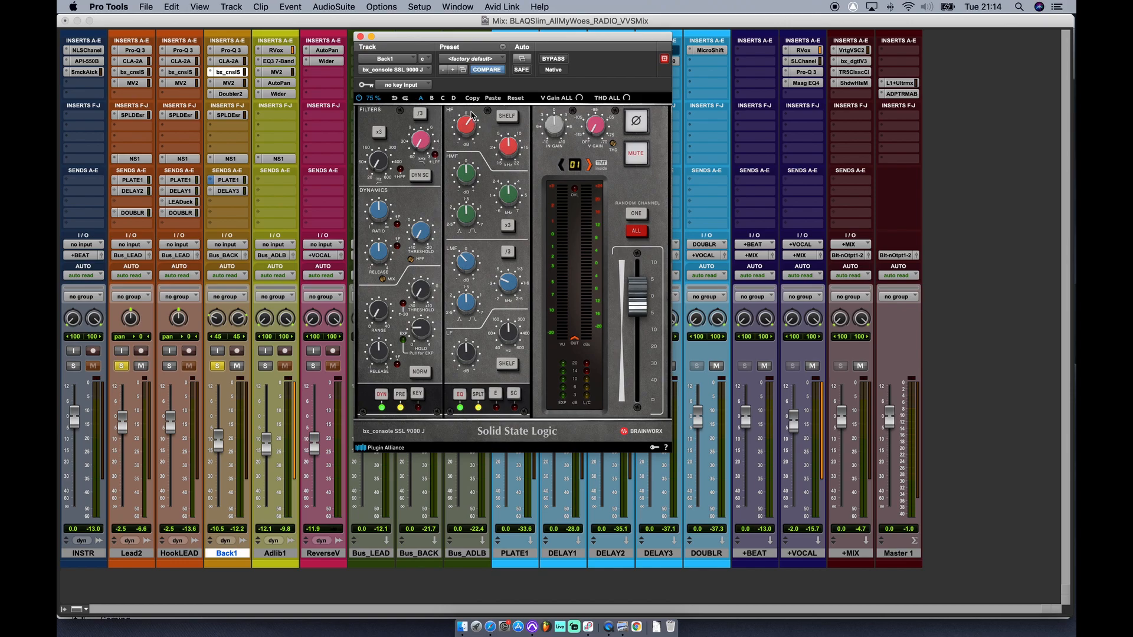
{"action": "left_click", "coordinate": [229, 83]}
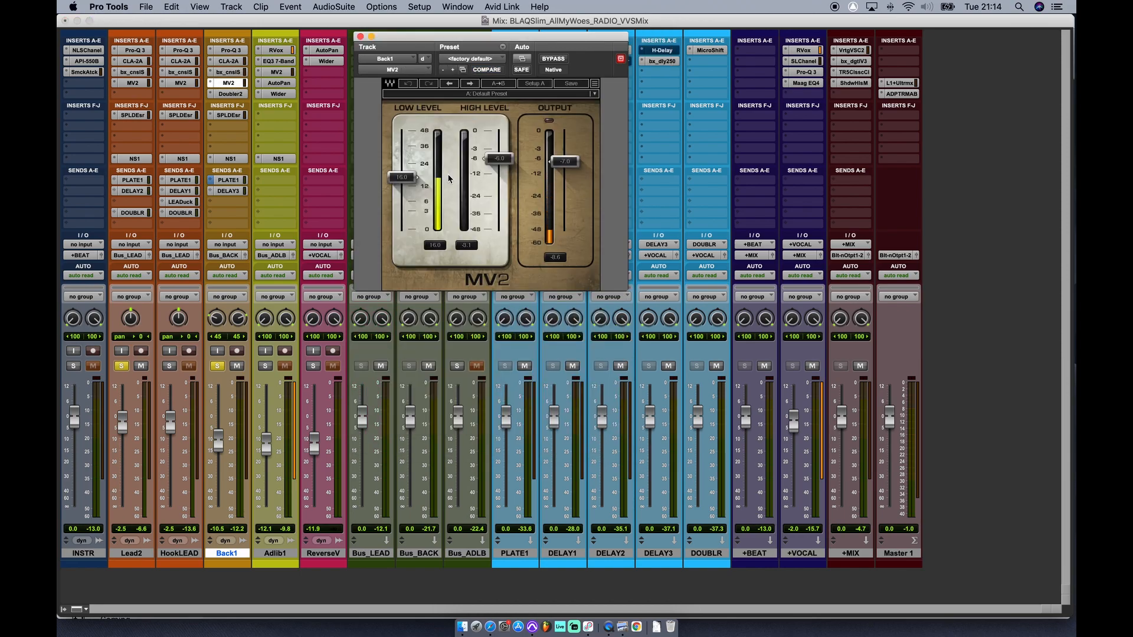
{"action": "left_click", "coordinate": [230, 94]}
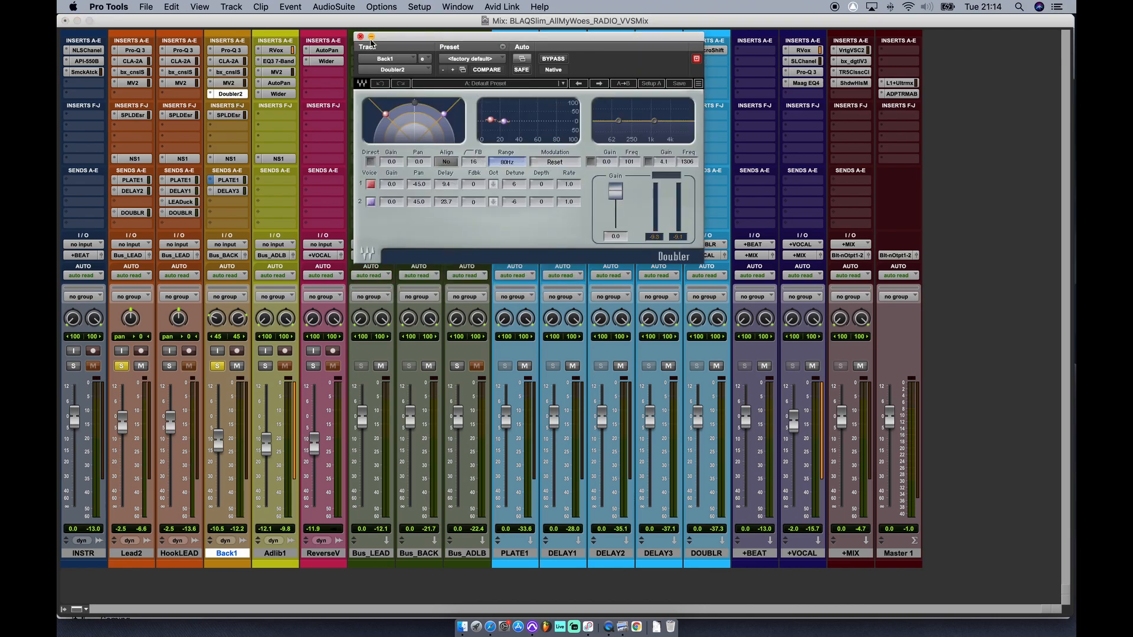
View the NS1 noise suppressor and SPL De-Esser settings on Back1, and close the plug-in window
{"action": "left_click", "coordinate": [230, 158]}
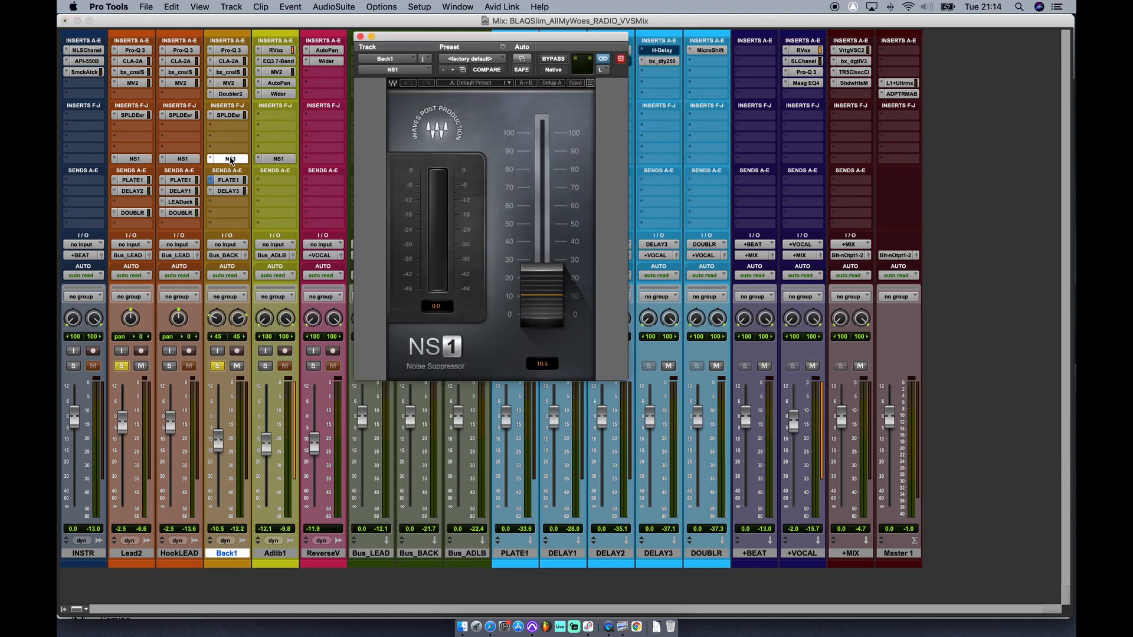
{"action": "left_click", "coordinate": [233, 117]}
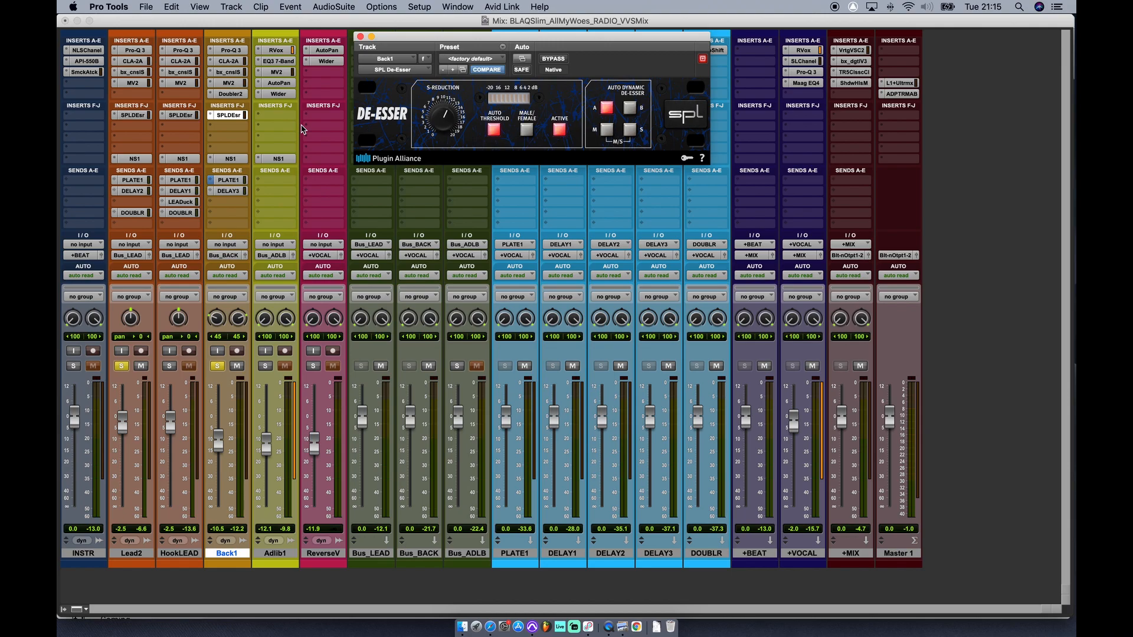
{"action": "left_click", "coordinate": [231, 159]}
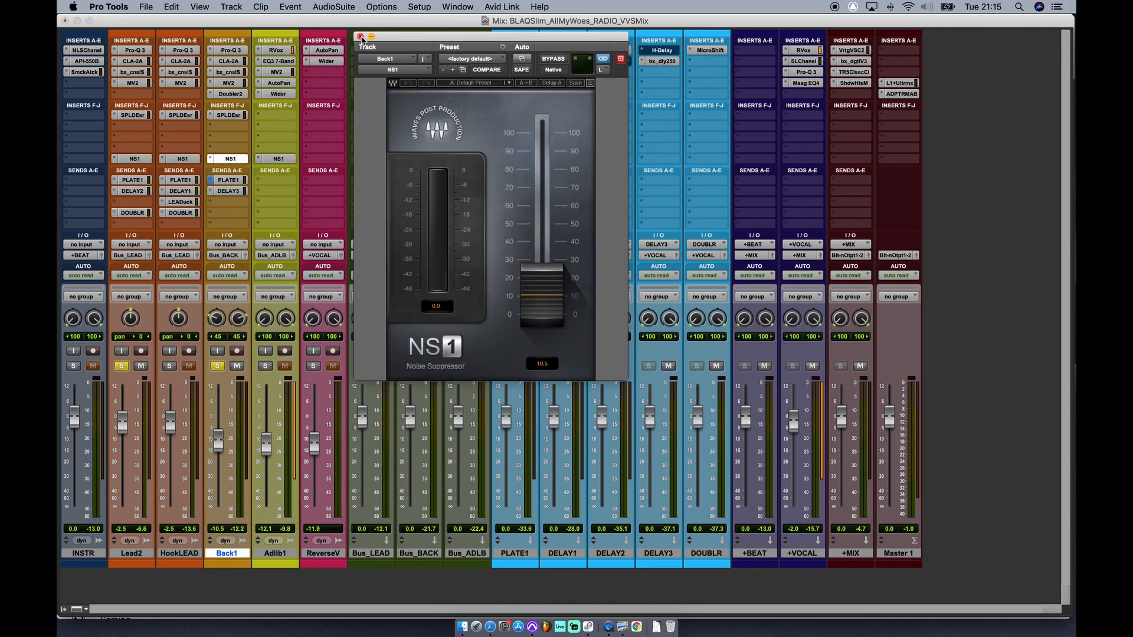
{"action": "left_click", "coordinate": [360, 36]}
View the level and pan settings of Back1's PLATE1 and DELAY3 sends, and close the send window
{"action": "left_click", "coordinate": [232, 181]}
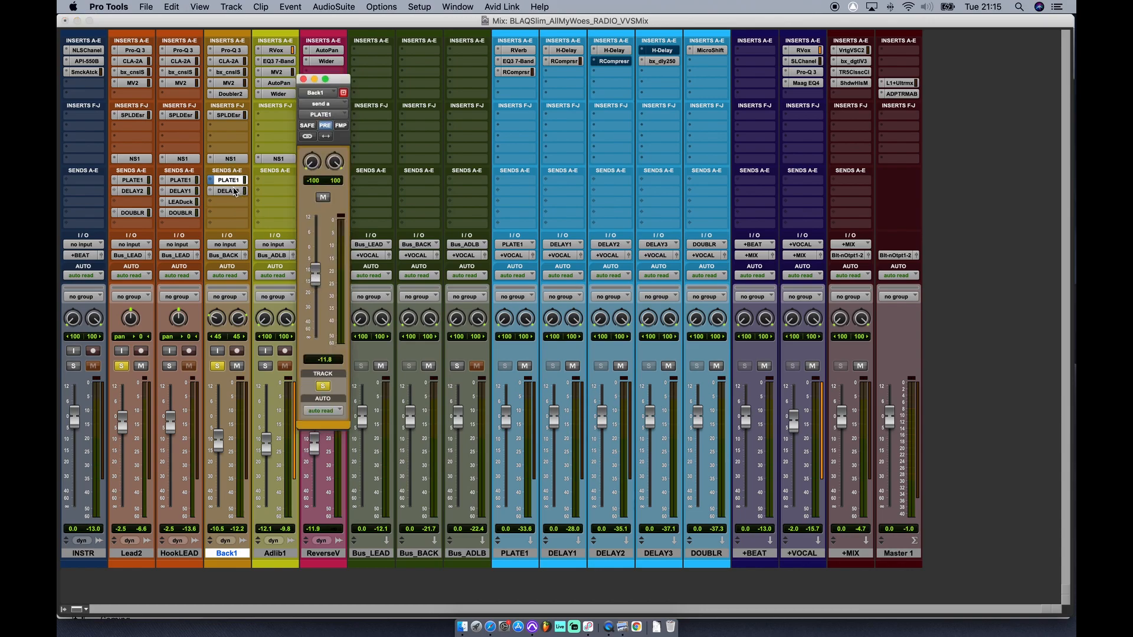
{"action": "left_click", "coordinate": [230, 192]}
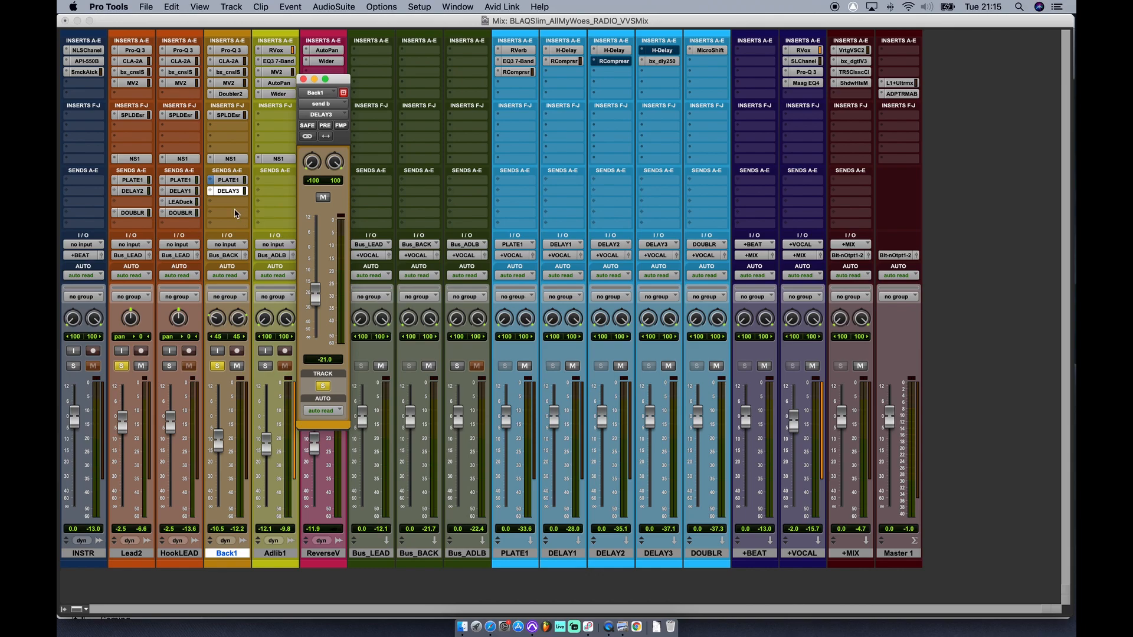
{"action": "left_click", "coordinate": [304, 79]}
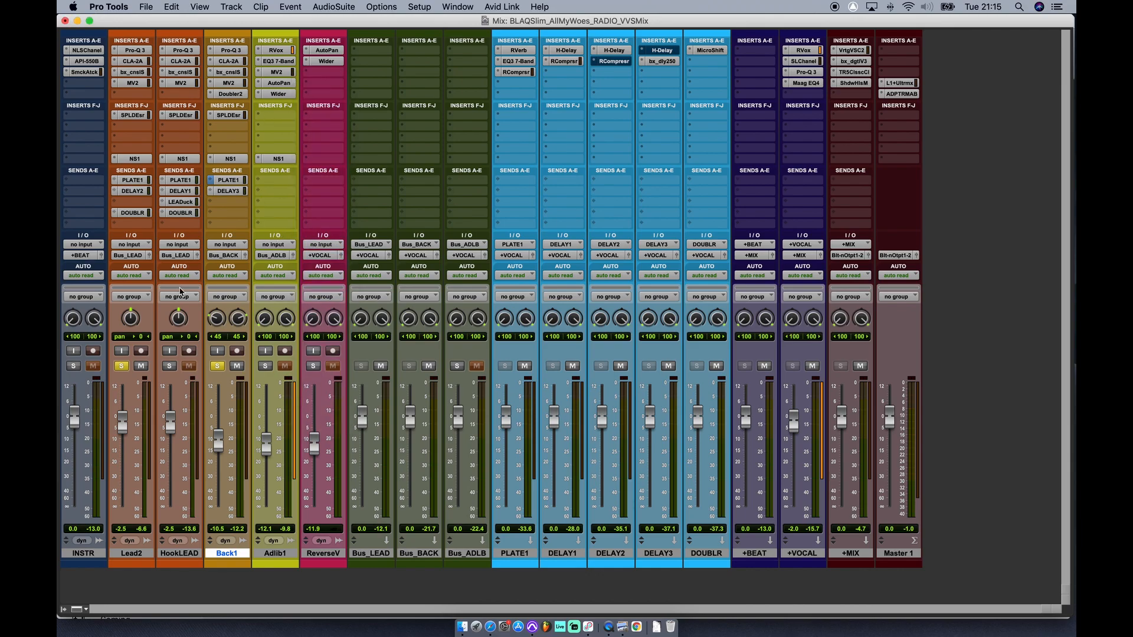
Audition Back1 alone with its PLATE1 and DELAY3 sends muted and unmuted, and solo Lead2 and INSTR alongside it
{"action": "left_click", "coordinate": [121, 367]}
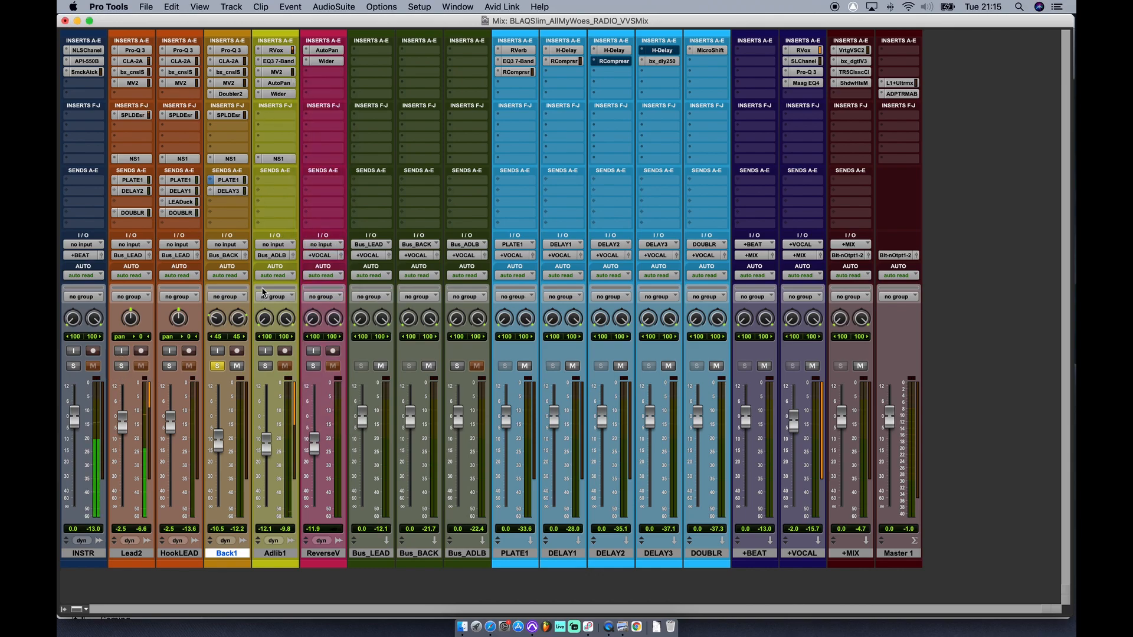
{"action": "left_click", "coordinate": [227, 182]}
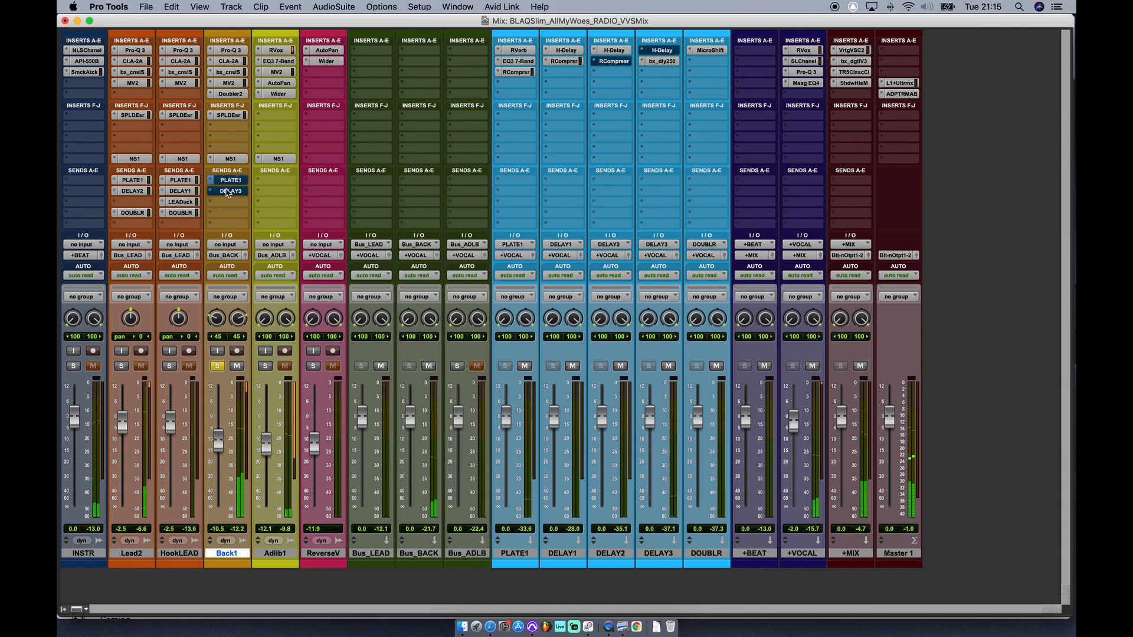
{"action": "left_click", "coordinate": [227, 180], "text": "super"}
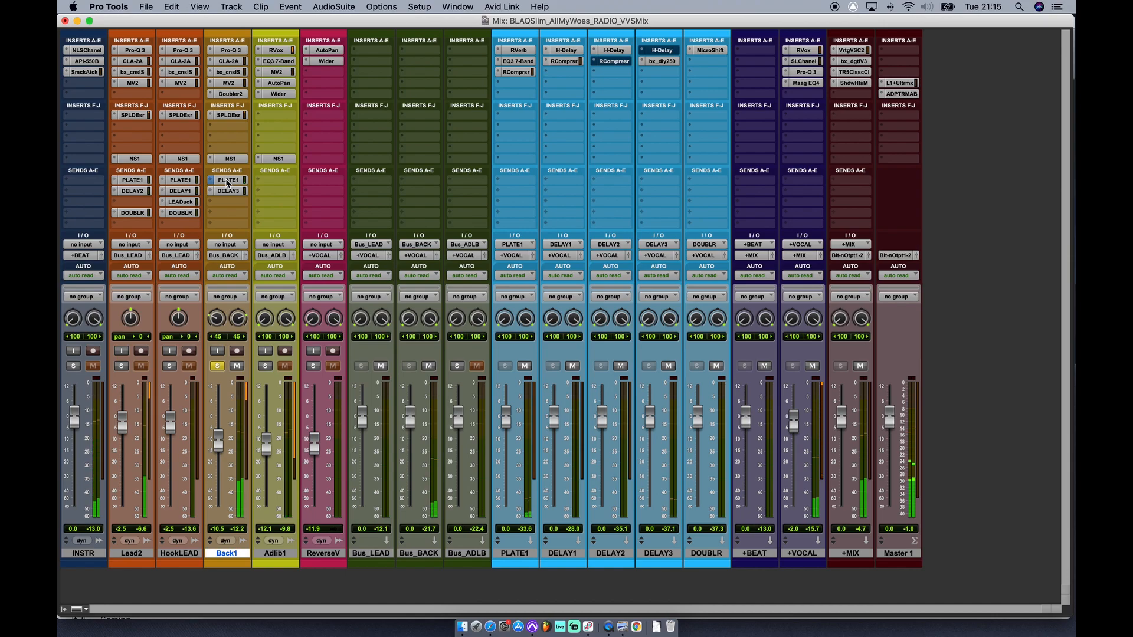
{"action": "left_click", "coordinate": [121, 366]}
{"action": "left_click", "coordinate": [74, 366]}
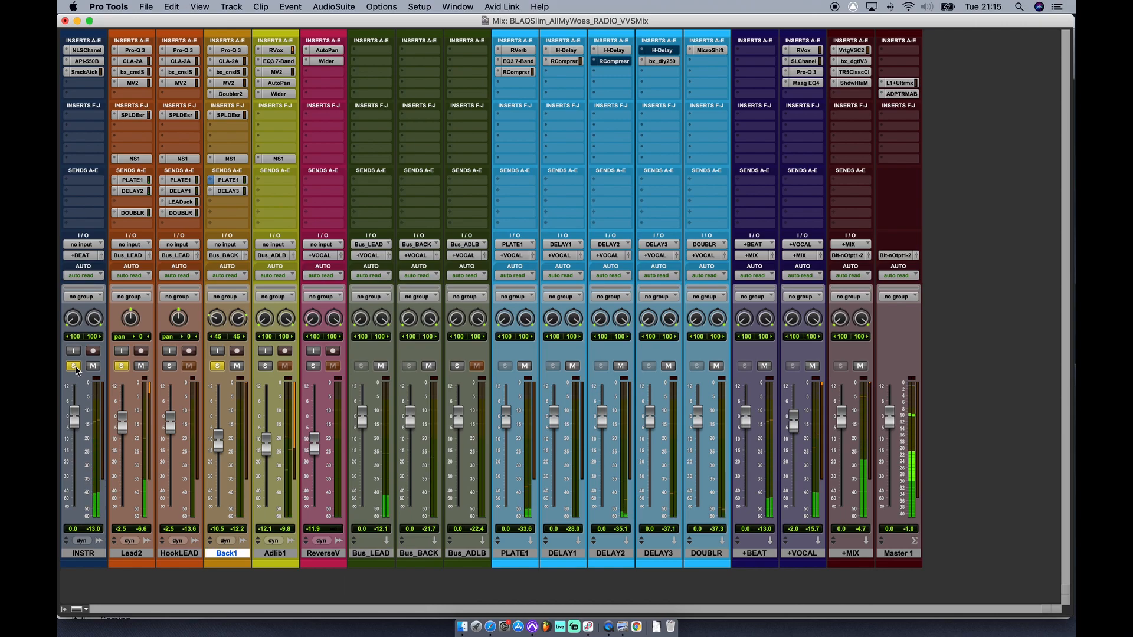
In the Edit window, select the Recording_12-01 clip on Adlib1, add Adlib1 to the soloed tracks and play the selection
{"action": "key", "text": "super+equal"}
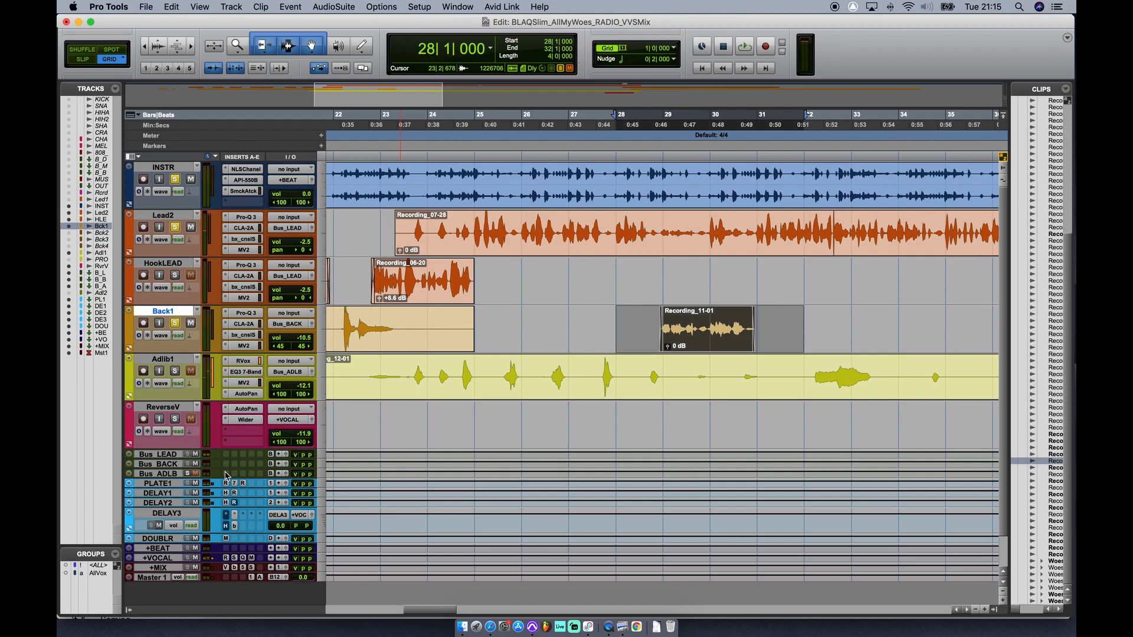
{"action": "key", "text": "super+bracketleft"}
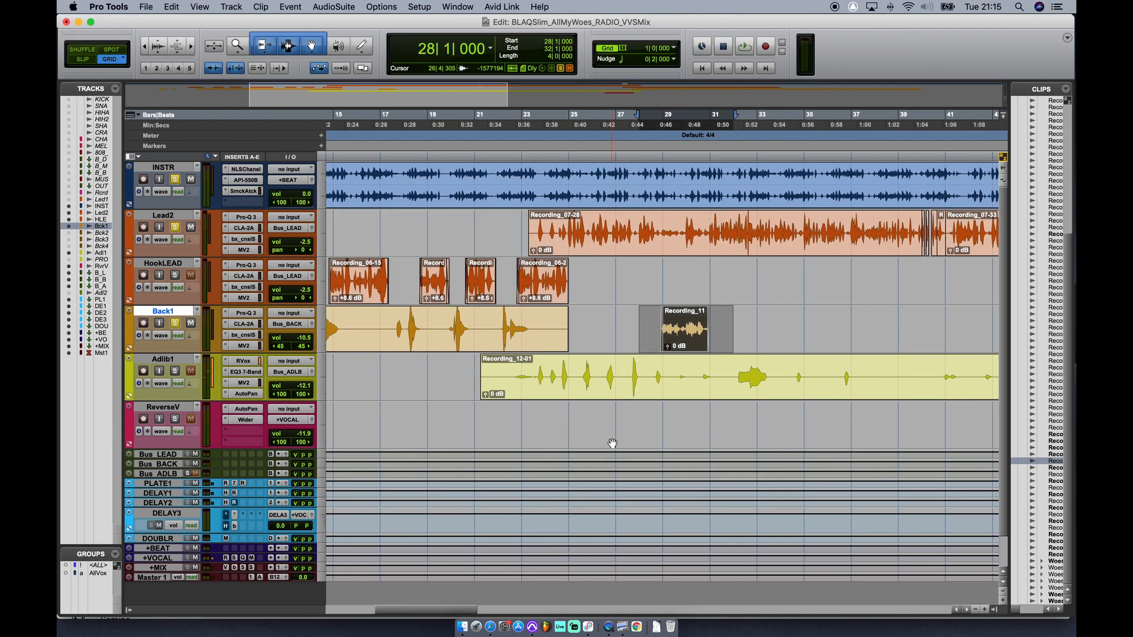
{"action": "left_click", "coordinate": [551, 392]}
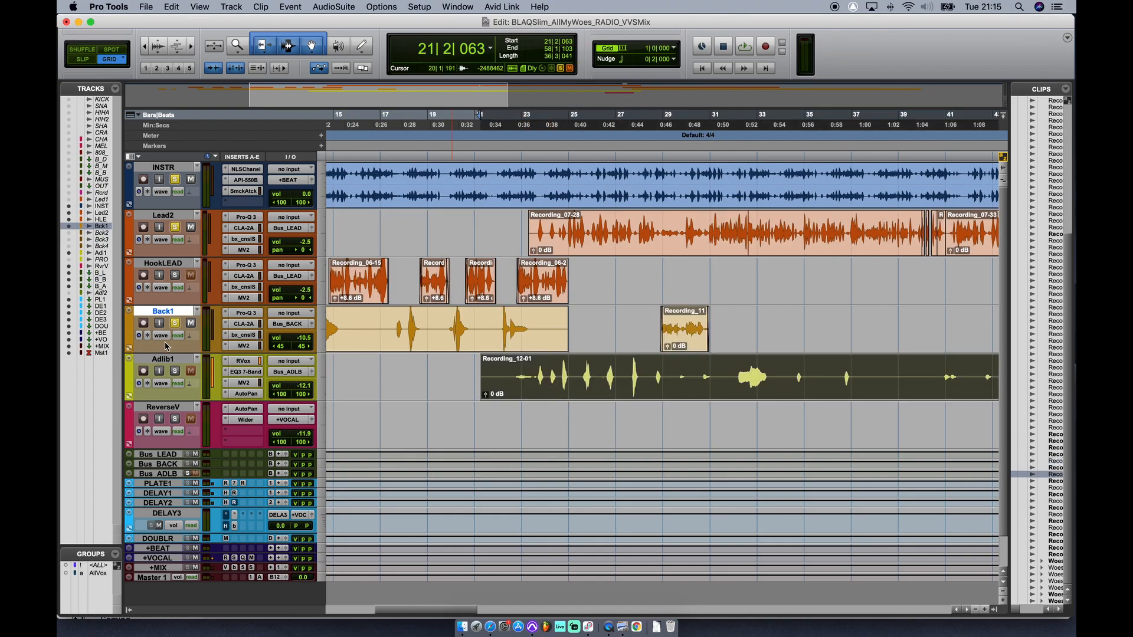
{"action": "left_click", "coordinate": [175, 371]}
{"action": "key", "text": "space"}
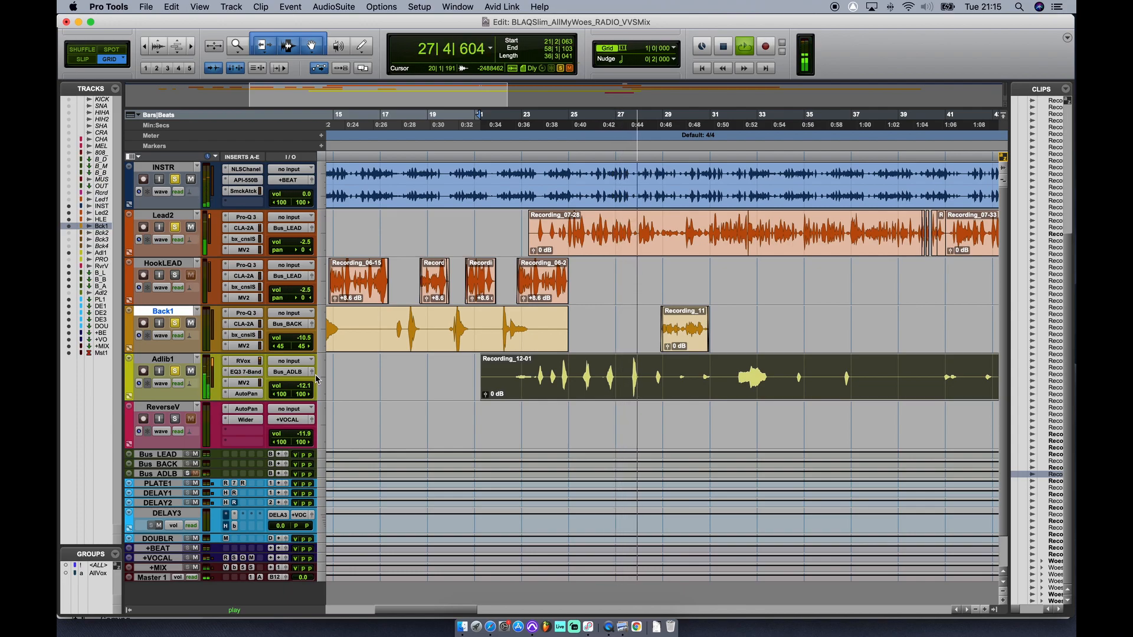
Clear the solos on INSTR, Lead2, Back1 and Adlib1, and play the full mix from the start of the Adlib1 clip
{"action": "key", "text": "space"}
{"action": "left_click", "coordinate": [175, 180]}
{"action": "left_click", "coordinate": [174, 227]}
{"action": "left_click", "coordinate": [175, 323]}
{"action": "left_click", "coordinate": [175, 370]}
{"action": "key", "text": "space"}
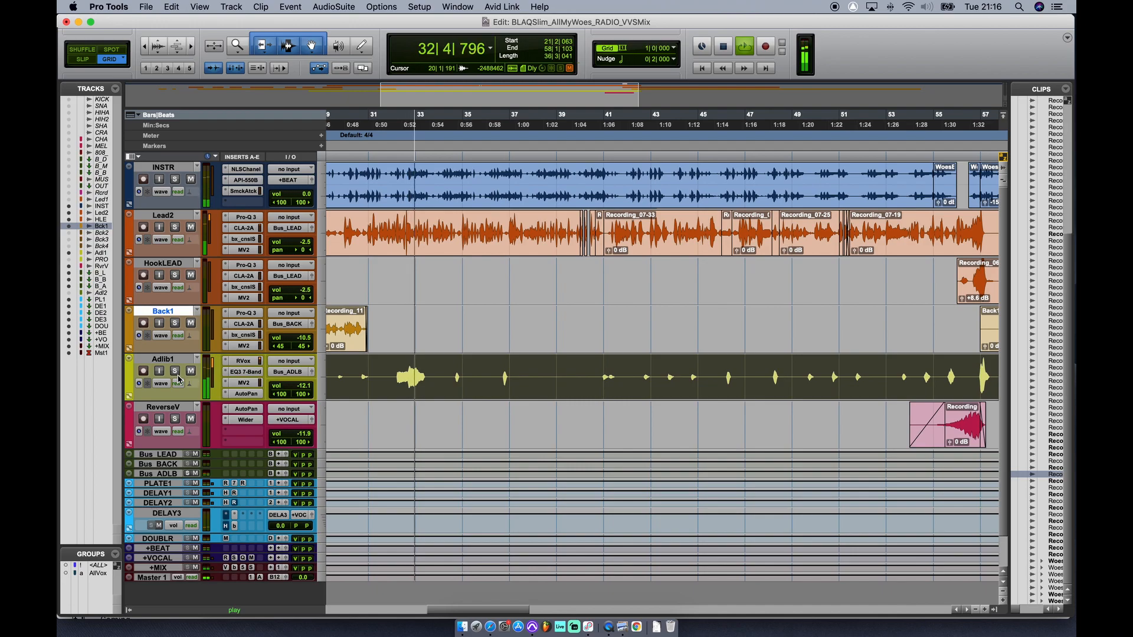
{"action": "key", "text": "space"}
Enlarge the Adlib1 track and, in the Mix window, examine its RVox, EQ3 7-Band, MV2, AutoPan, Wider and NS1 inserts in turn
{"action": "left_click_drag", "start_coordinate": [217, 400], "coordinate": [217, 424]}
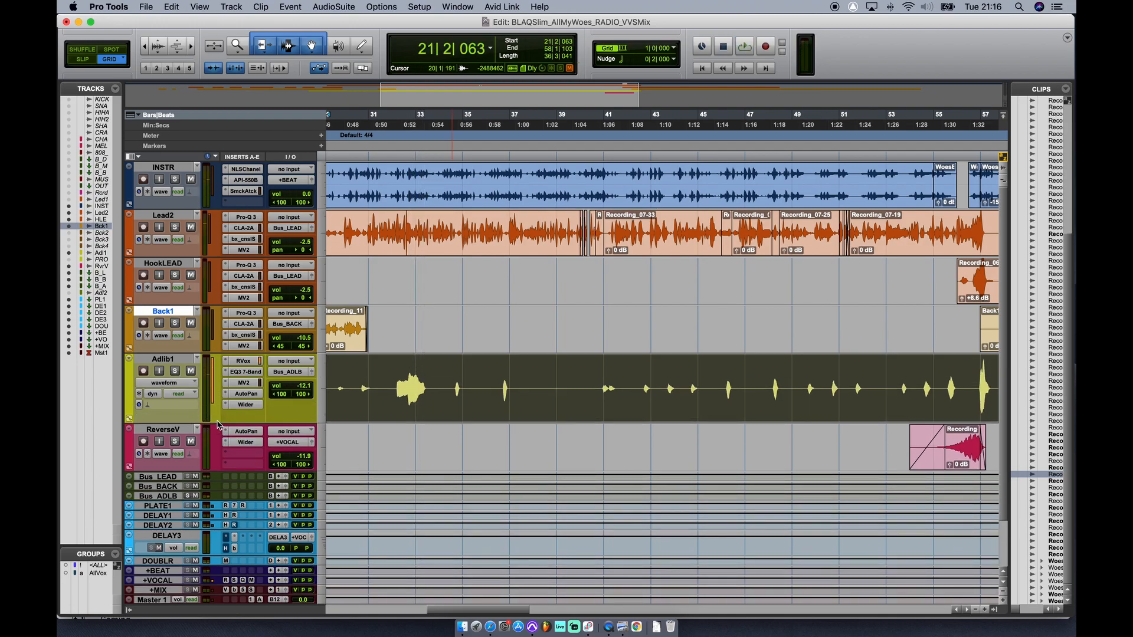
{"action": "key", "text": "super+equal"}
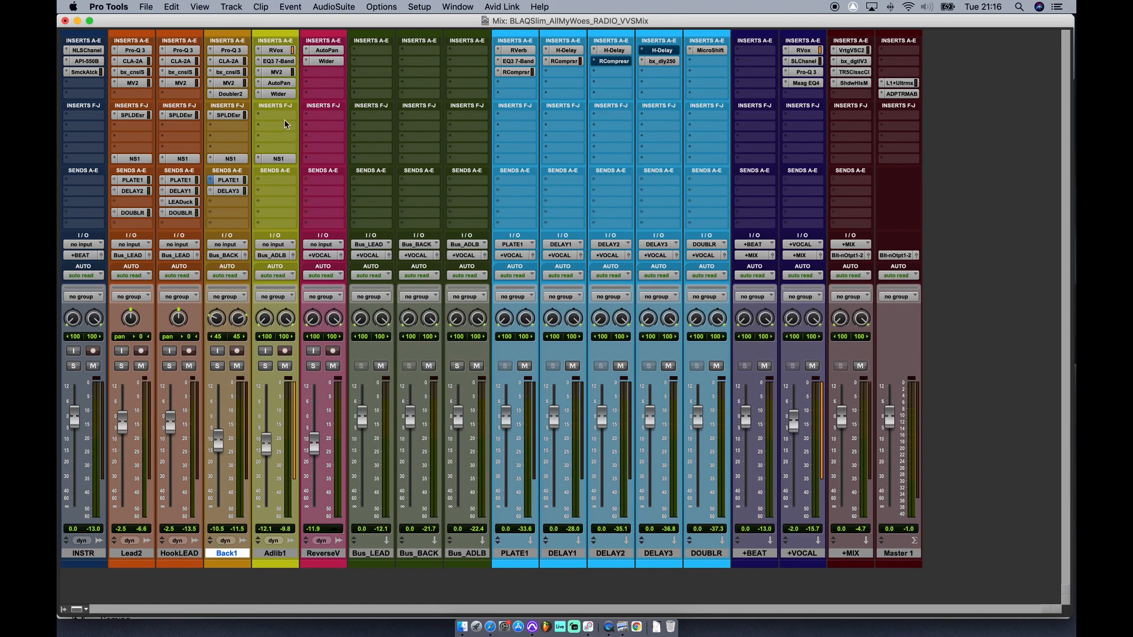
{"action": "left_click", "coordinate": [276, 49]}
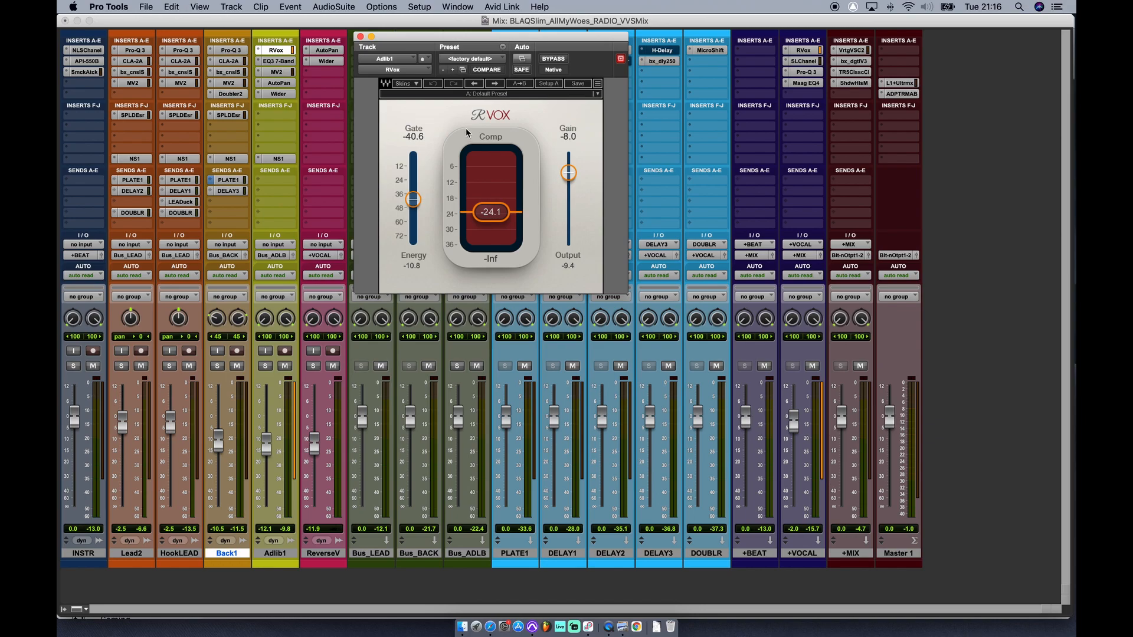
{"action": "left_click", "coordinate": [278, 61]}
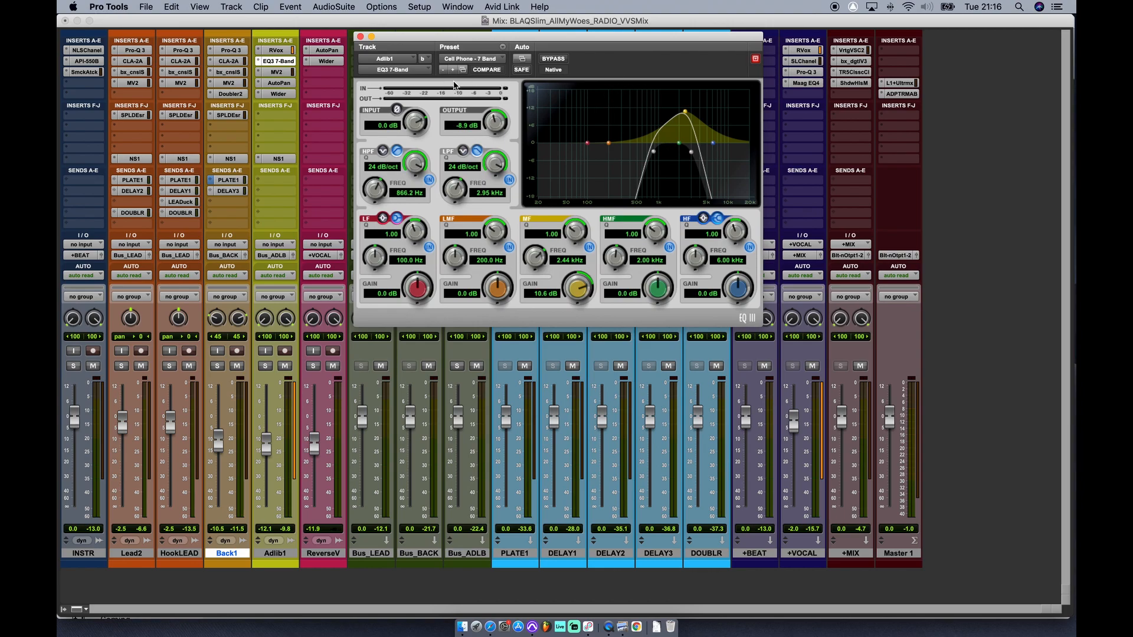
{"action": "left_click", "coordinate": [277, 72]}
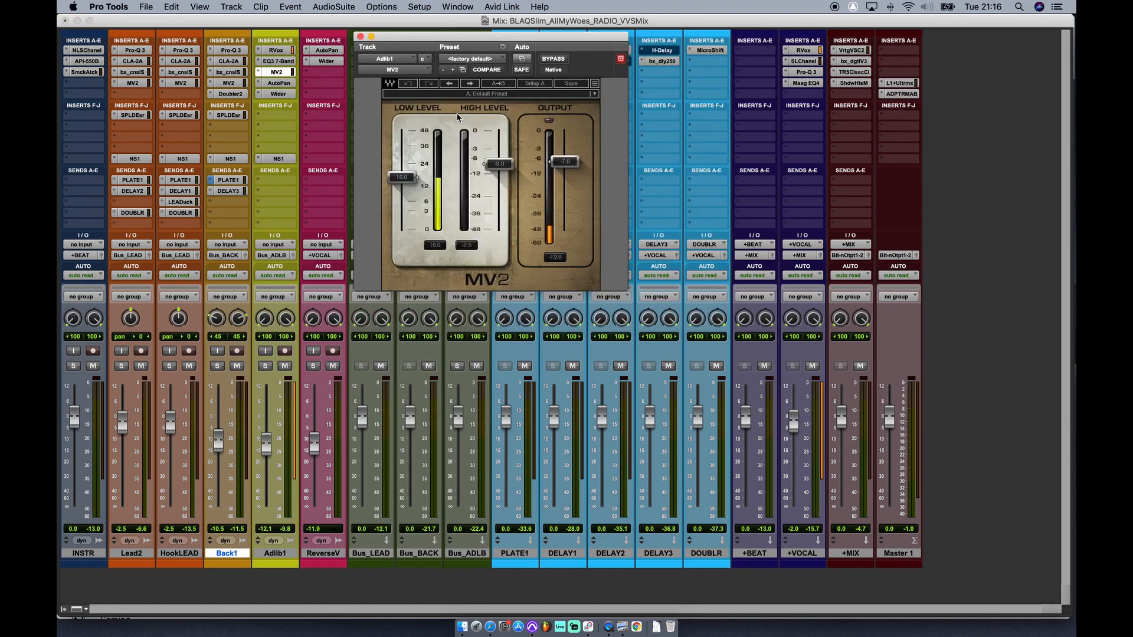
{"action": "left_click", "coordinate": [283, 84]}
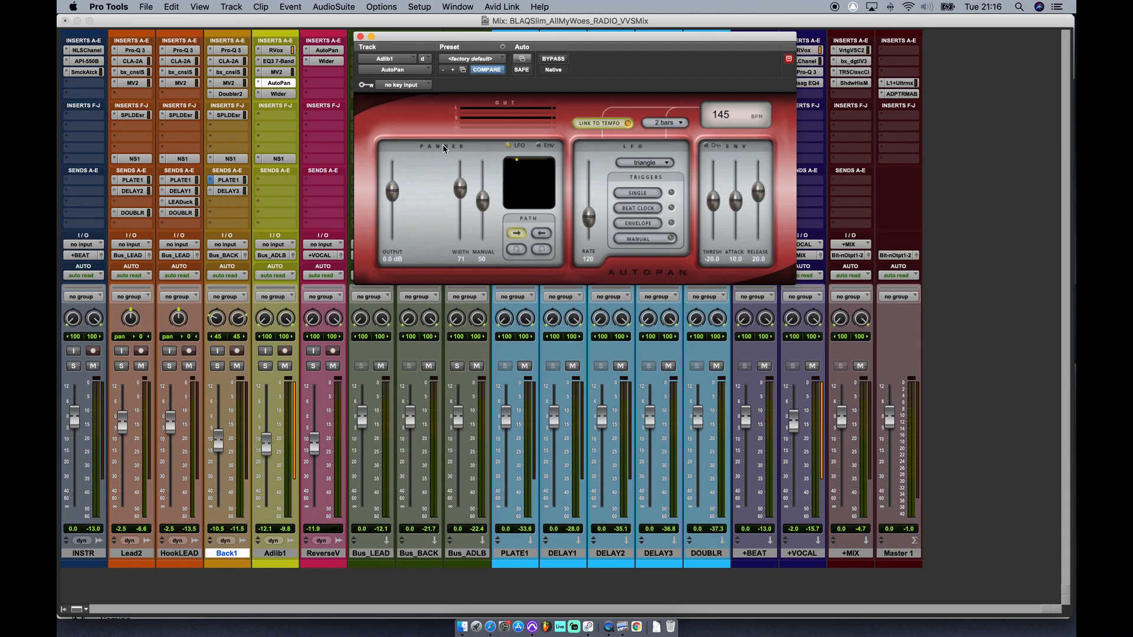
{"action": "left_click", "coordinate": [278, 94]}
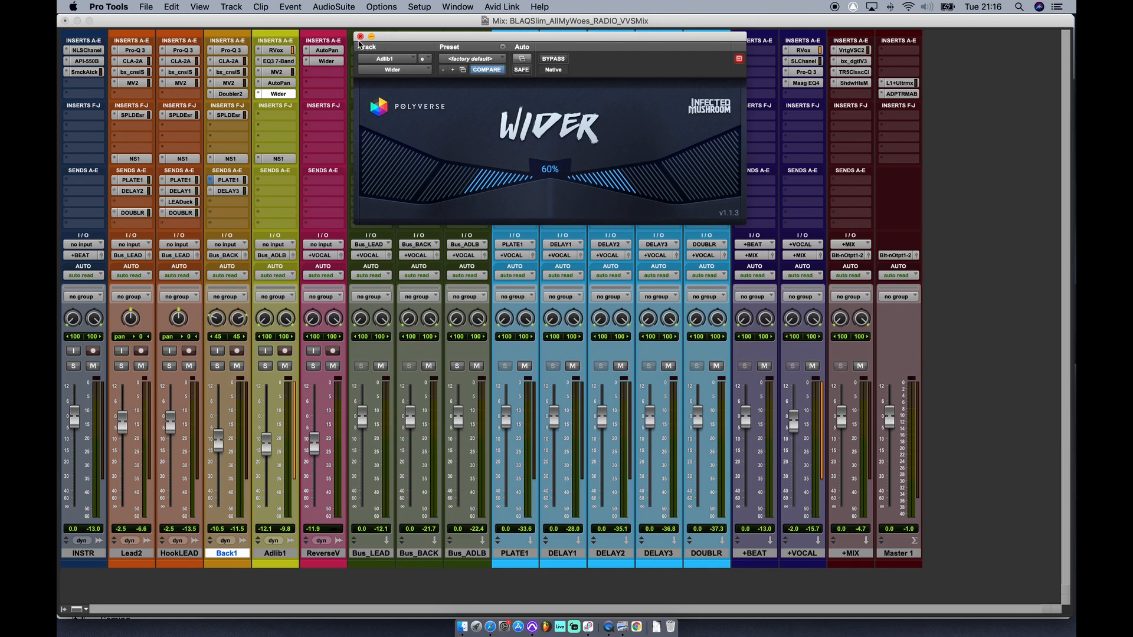
{"action": "left_click", "coordinate": [360, 37]}
{"action": "left_click", "coordinate": [278, 158]}
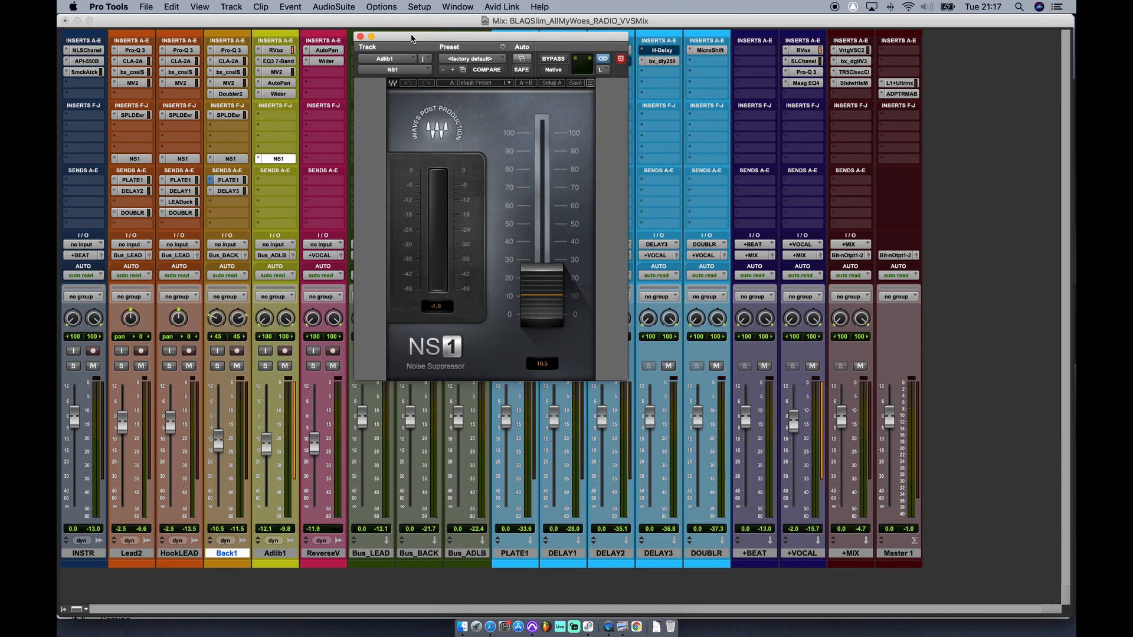
{"action": "left_click", "coordinate": [360, 36]}
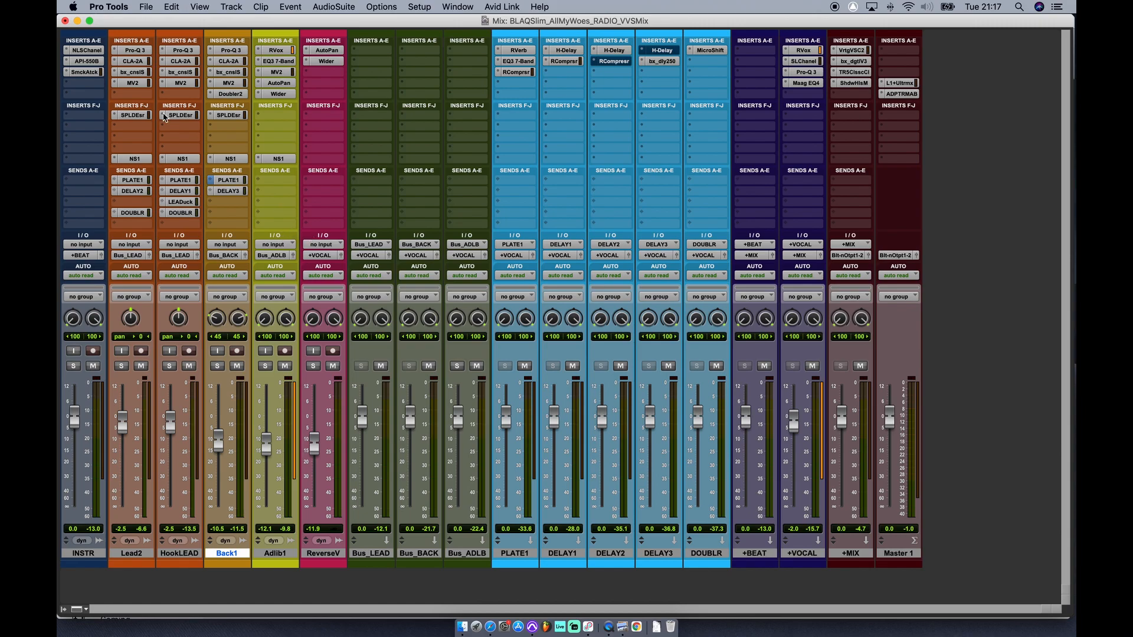
Open NLS Channel on INSTR, solo the track and bypass its NLS Channel, API-550B and Smack Attack inserts during playback
{"action": "left_click", "coordinate": [84, 51]}
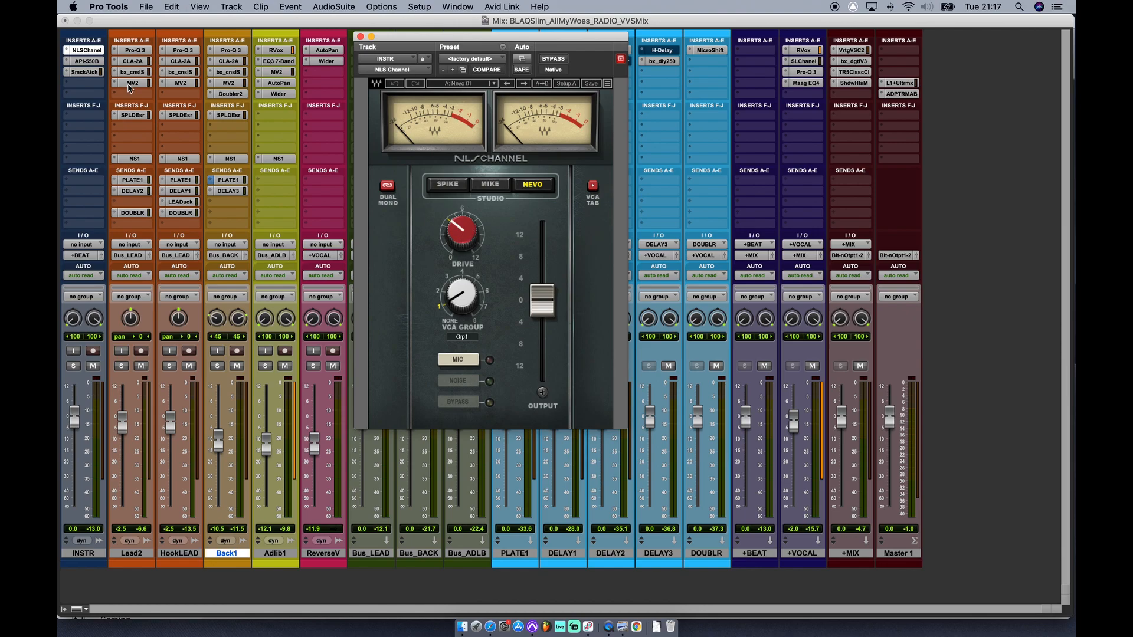
{"action": "left_click", "coordinate": [74, 365]}
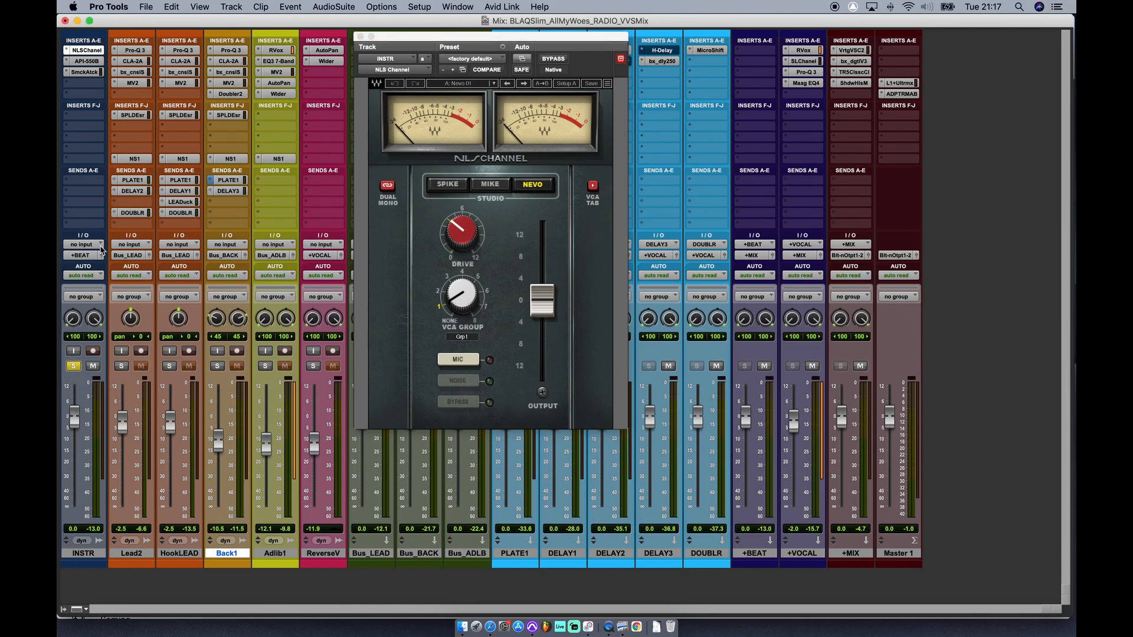
{"action": "left_click", "coordinate": [84, 52], "text": "super"}
{"action": "left_click", "coordinate": [85, 52], "text": "super"}
{"action": "left_click", "coordinate": [85, 72], "text": "super"}
{"action": "left_click", "coordinate": [85, 63], "text": "super"}
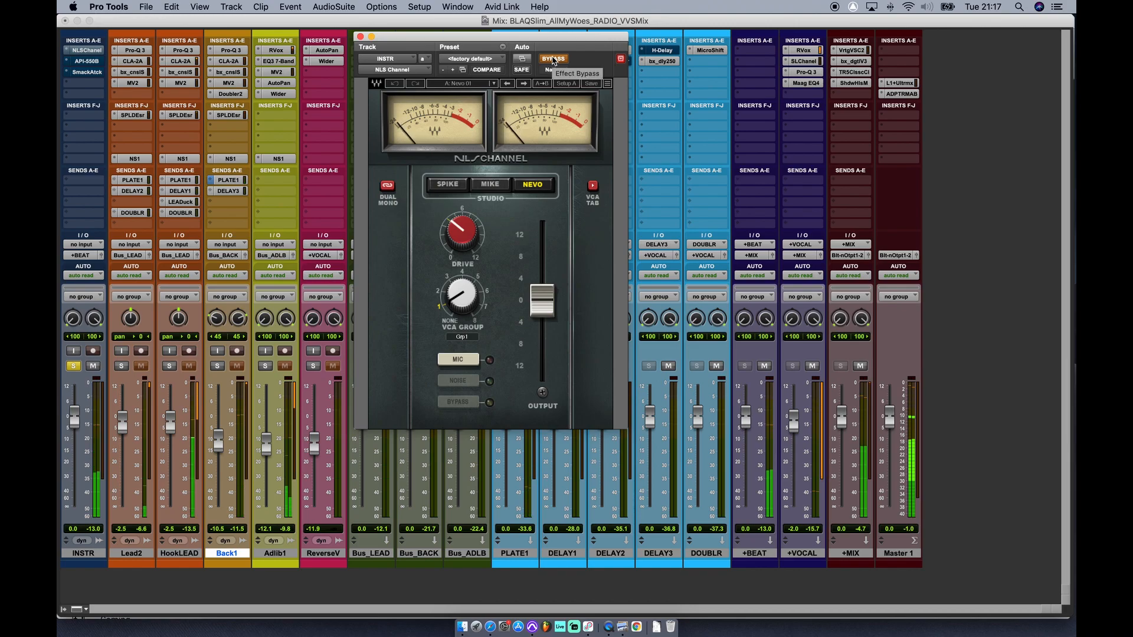
Compare the INSTR sound with NLS Channel engaged and bypassed
{"action": "left_click", "coordinate": [554, 60]}
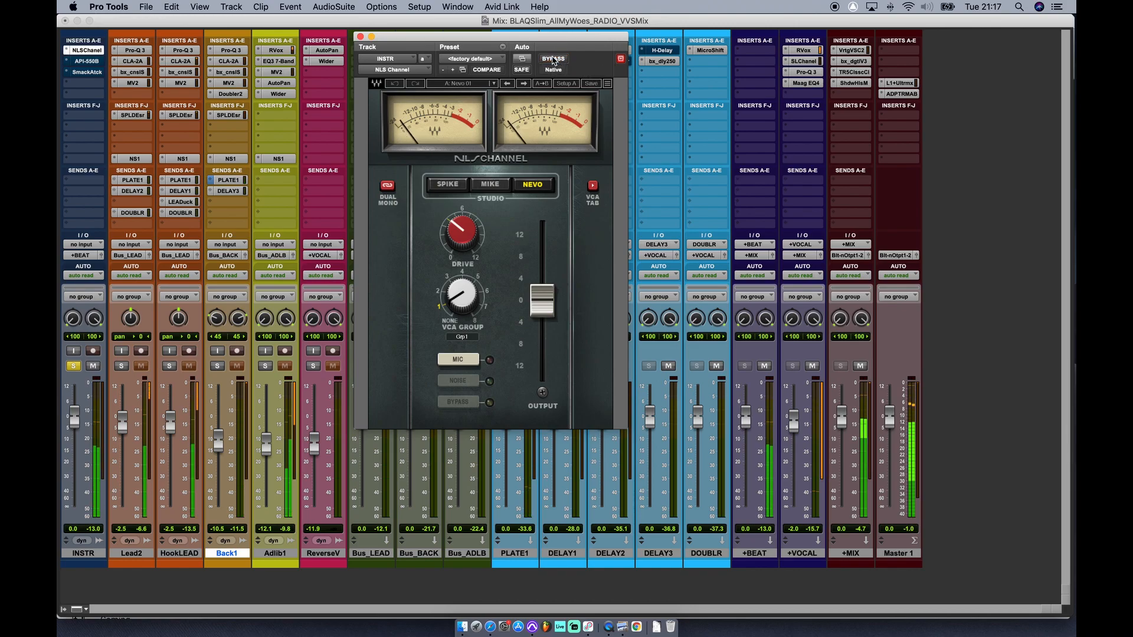
{"action": "left_click", "coordinate": [553, 60]}
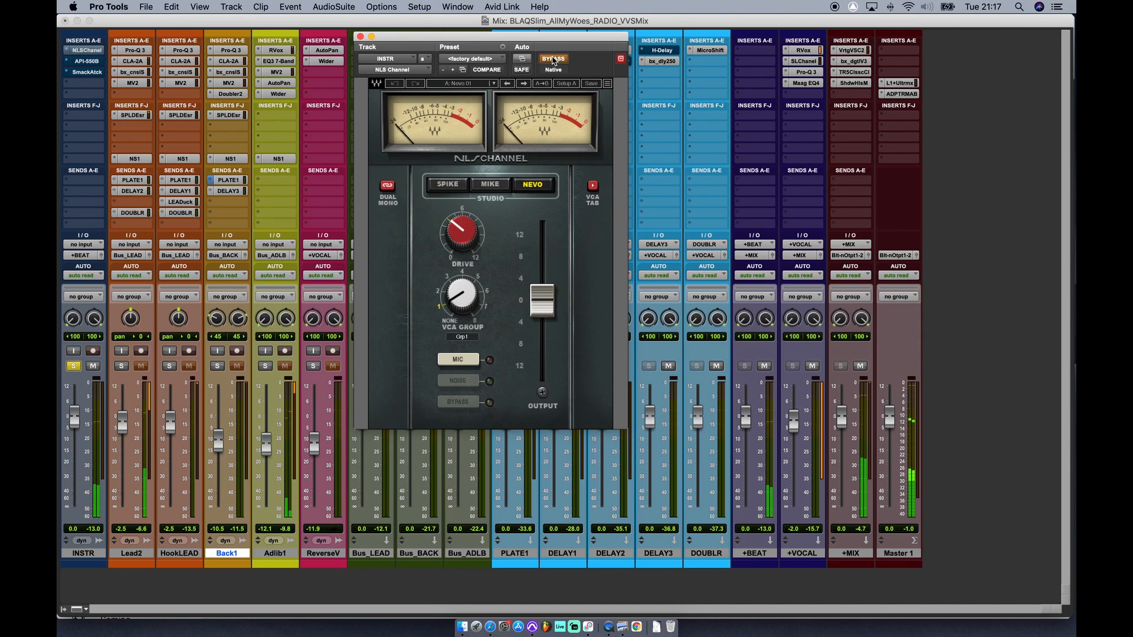
Re-enable NLS Channel and API-550B on INSTR, comparing the playback with API-550B bypassed and engaged
{"action": "left_click", "coordinate": [554, 59]}
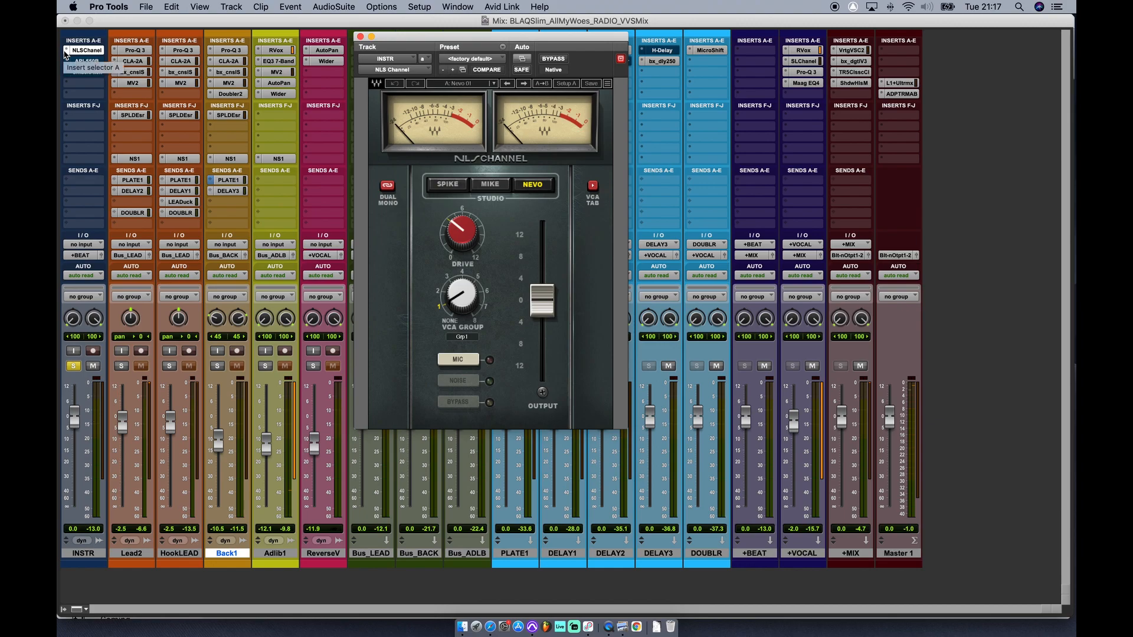
{"action": "left_click", "coordinate": [87, 61]}
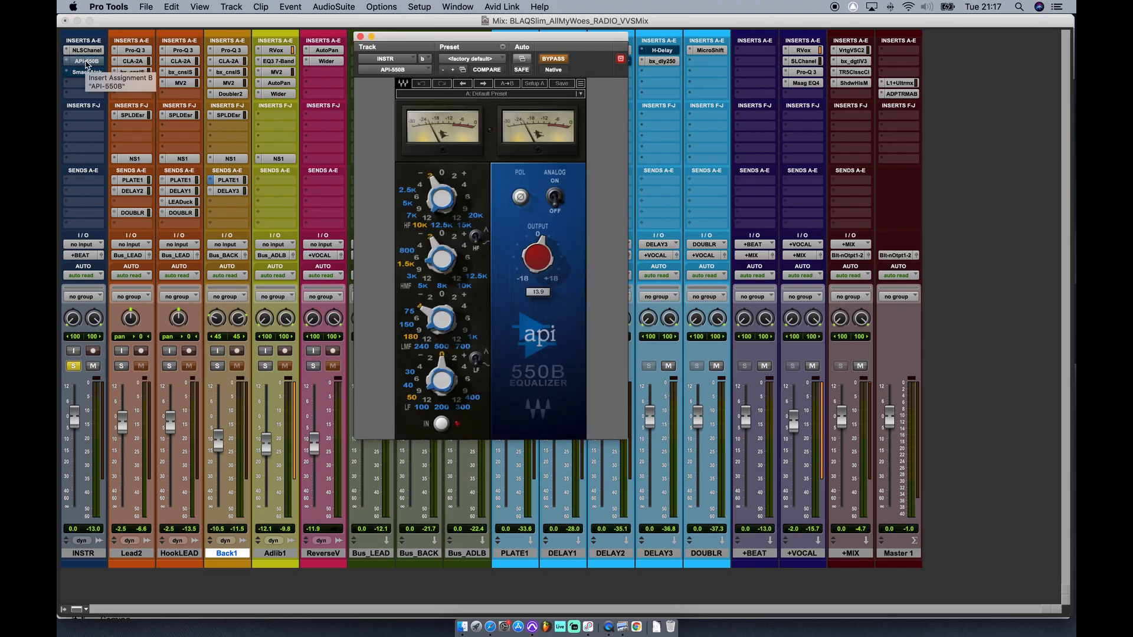
{"action": "left_click", "coordinate": [553, 59]}
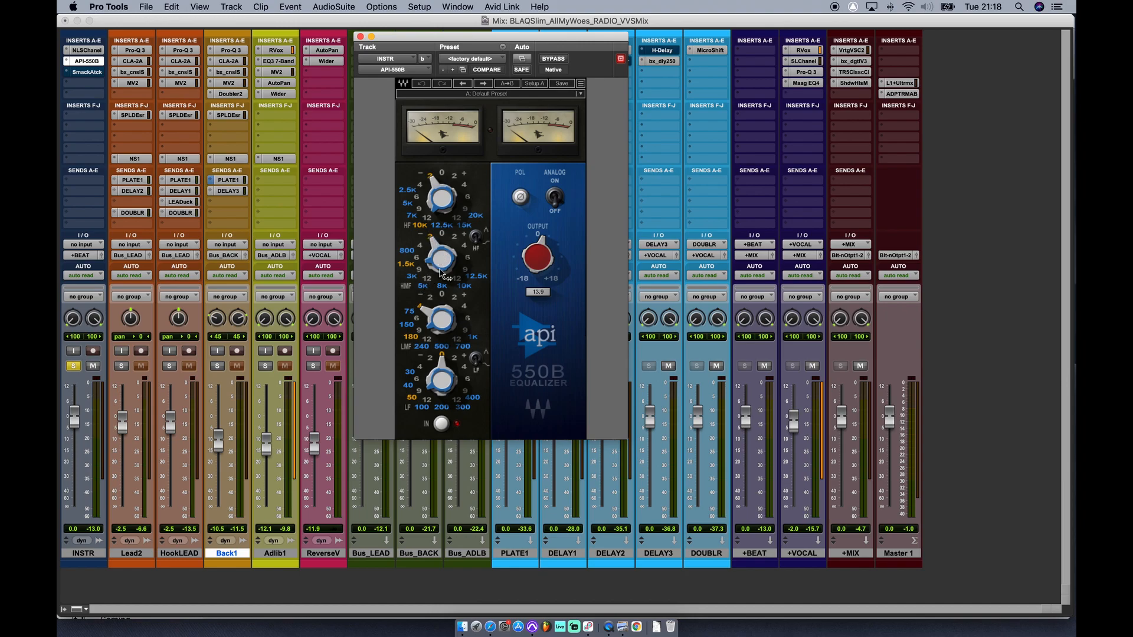
{"action": "mouse_move", "coordinate": [429, 272]}
{"action": "left_click", "coordinate": [547, 58]}
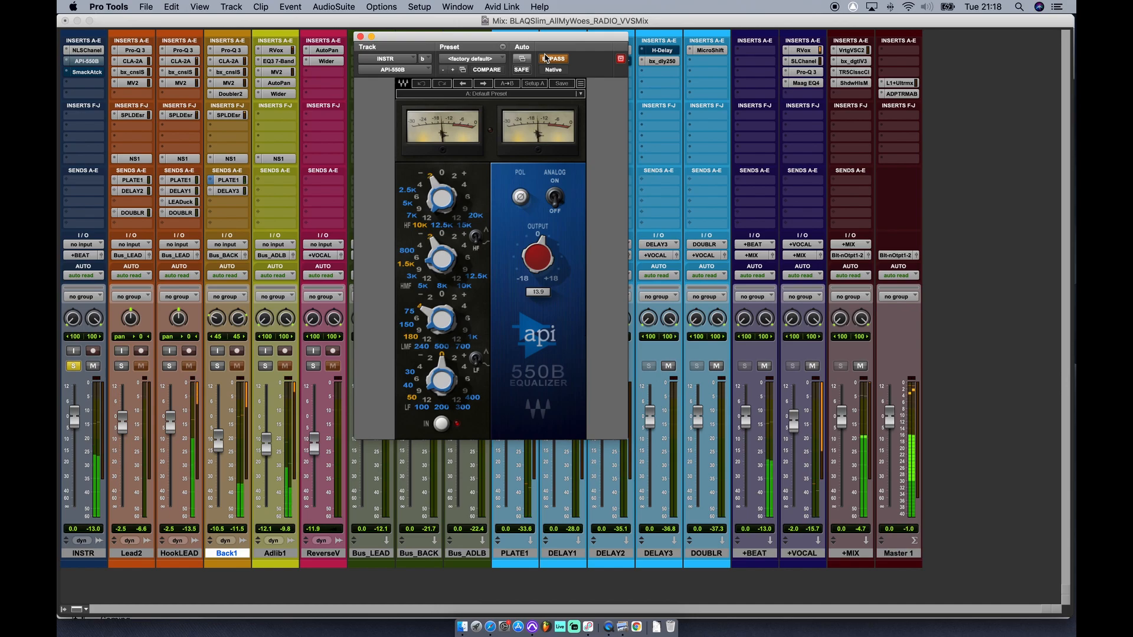
{"action": "left_click", "coordinate": [546, 59]}
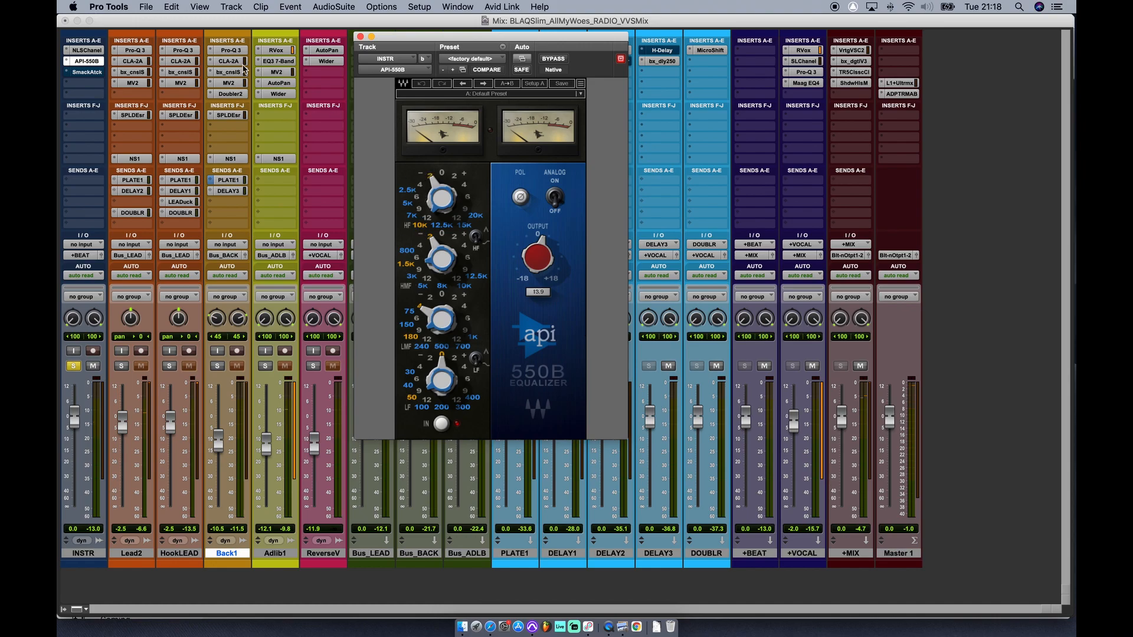
Re-enable Smack Attack on INSTR, compare the playback with it bypassed and engaged, and close the plug-in
{"action": "left_click", "coordinate": [83, 72]}
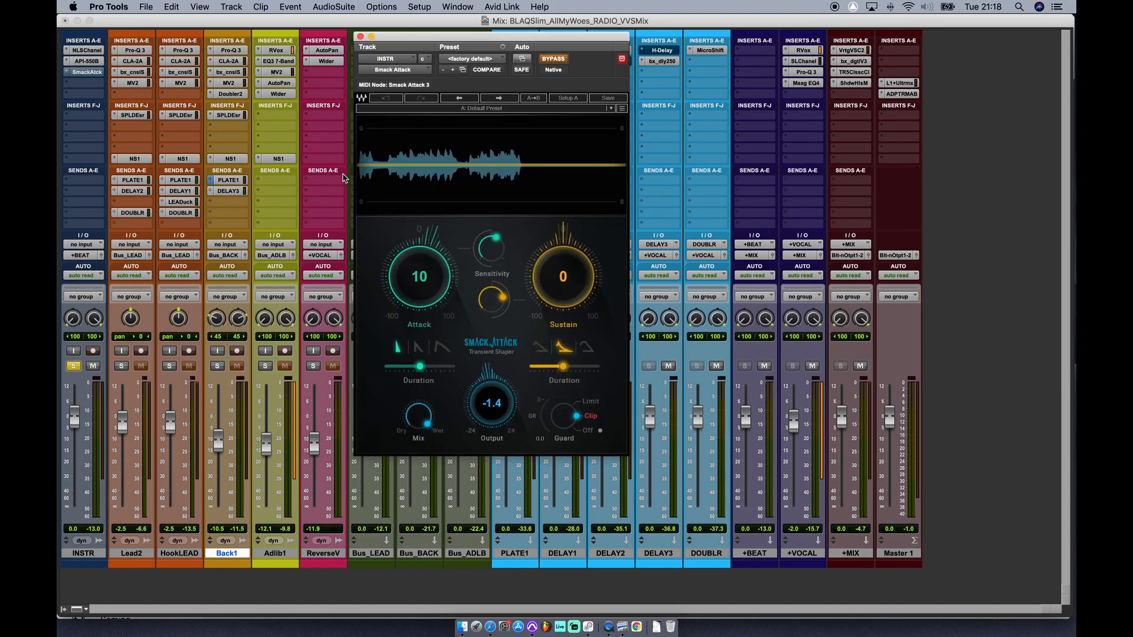
{"action": "left_click", "coordinate": [555, 59]}
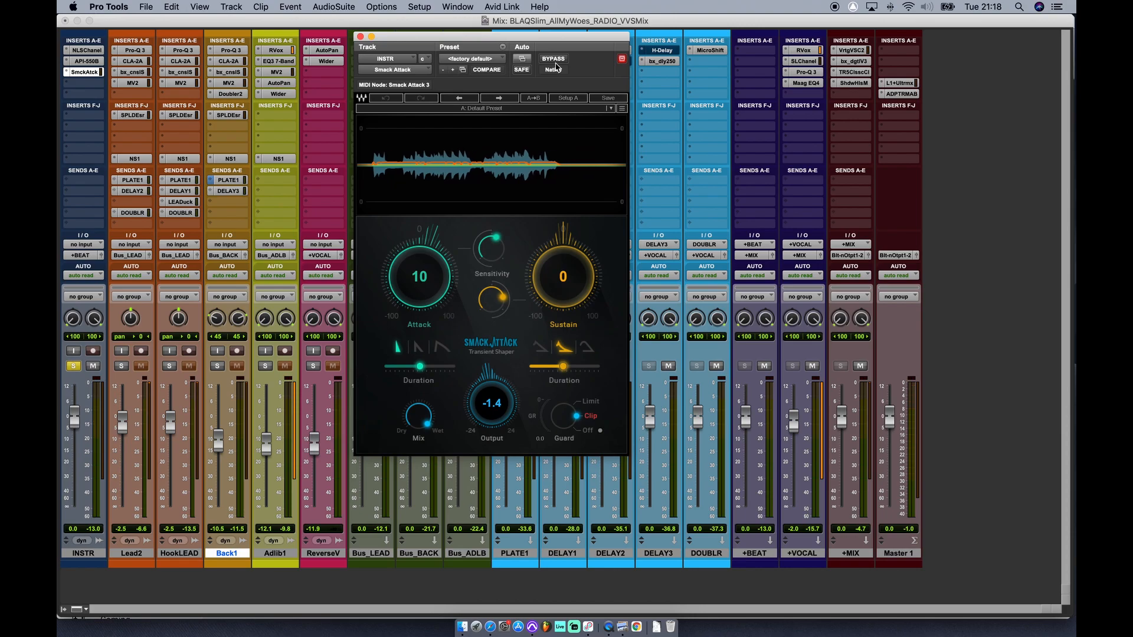
{"action": "left_click", "coordinate": [561, 60]}
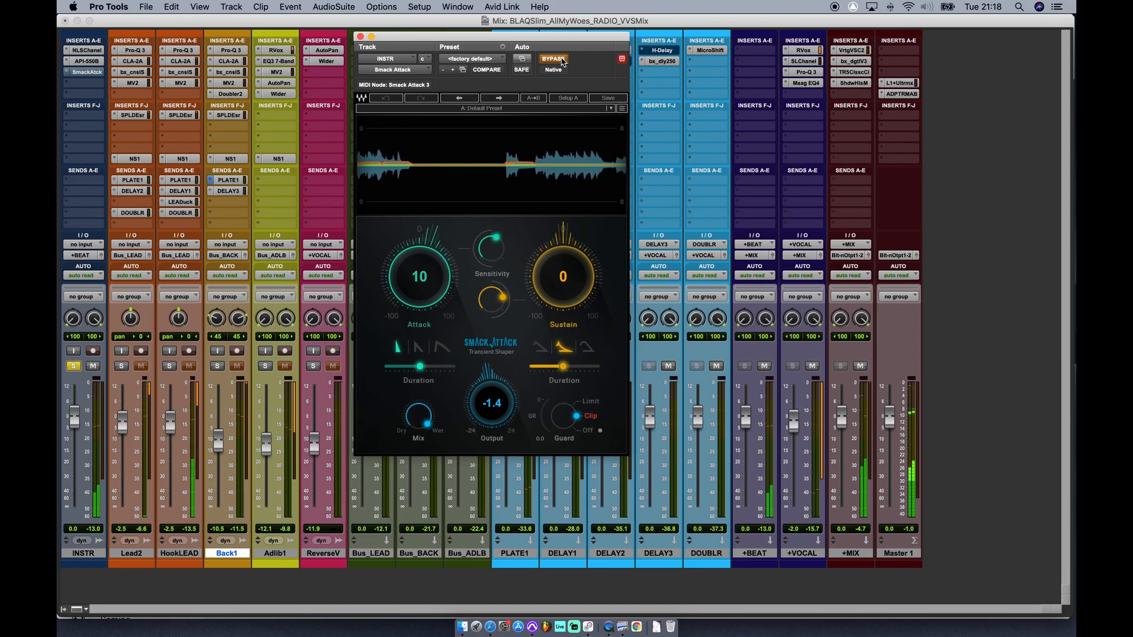
{"action": "left_click", "coordinate": [561, 59]}
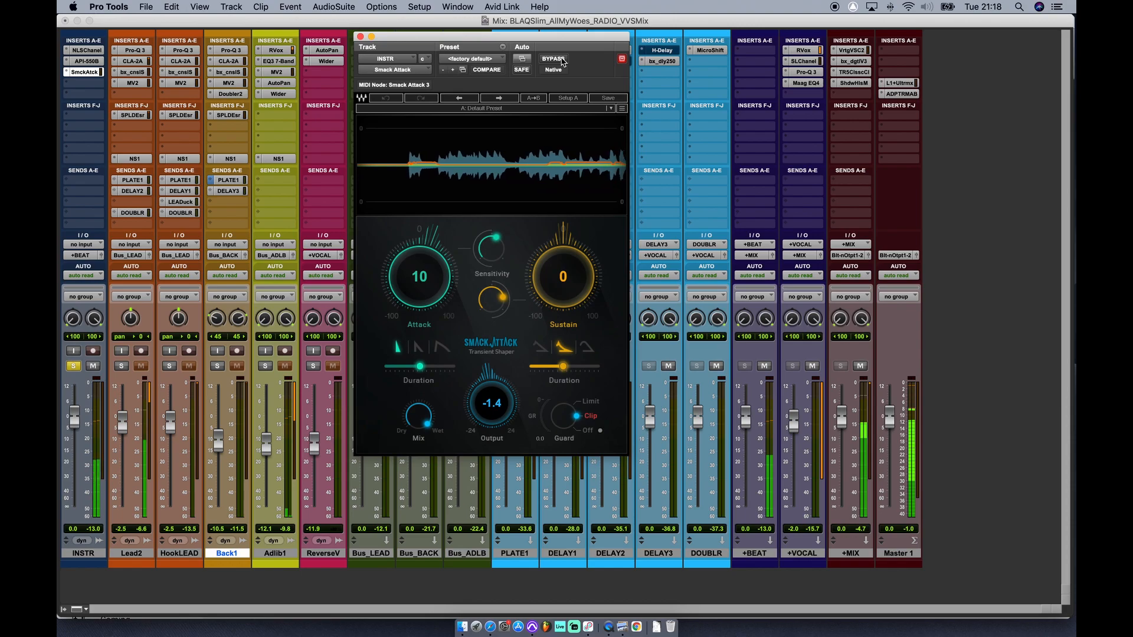
{"action": "left_click", "coordinate": [360, 37]}
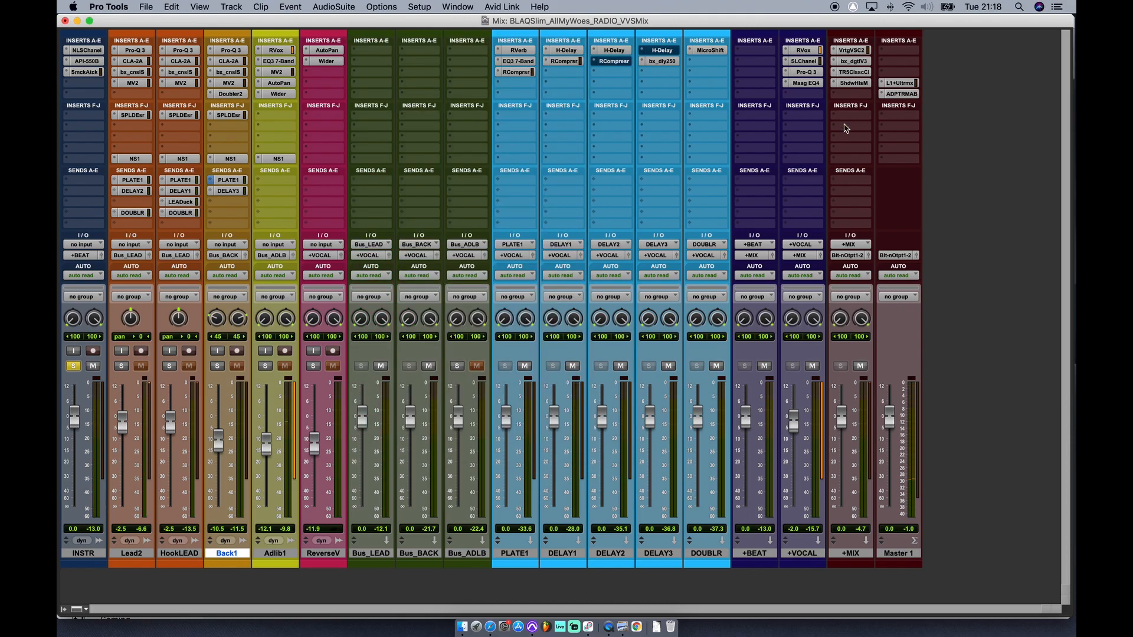
Examine the Vertigo VSC-2 on +MIX during playback, followed by its bx_digital V3 and TR5 Classic Clipper settings
{"action": "left_click", "coordinate": [854, 52]}
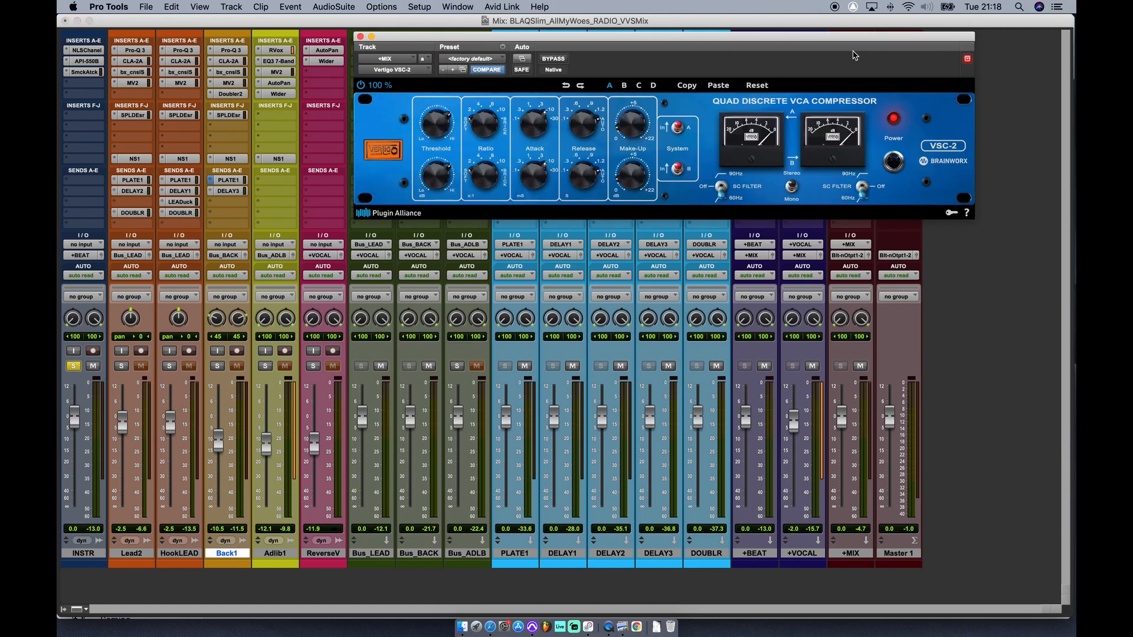
{"action": "left_click_drag", "start_coordinate": [763, 41], "coordinate": [669, 51]}
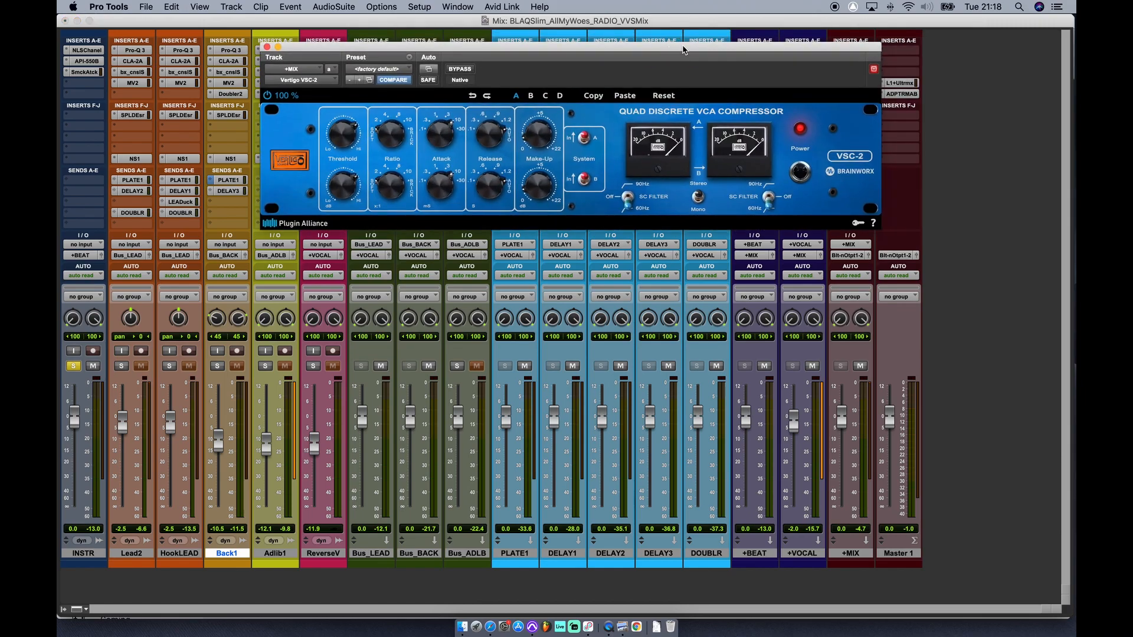
{"action": "key", "text": "space"}
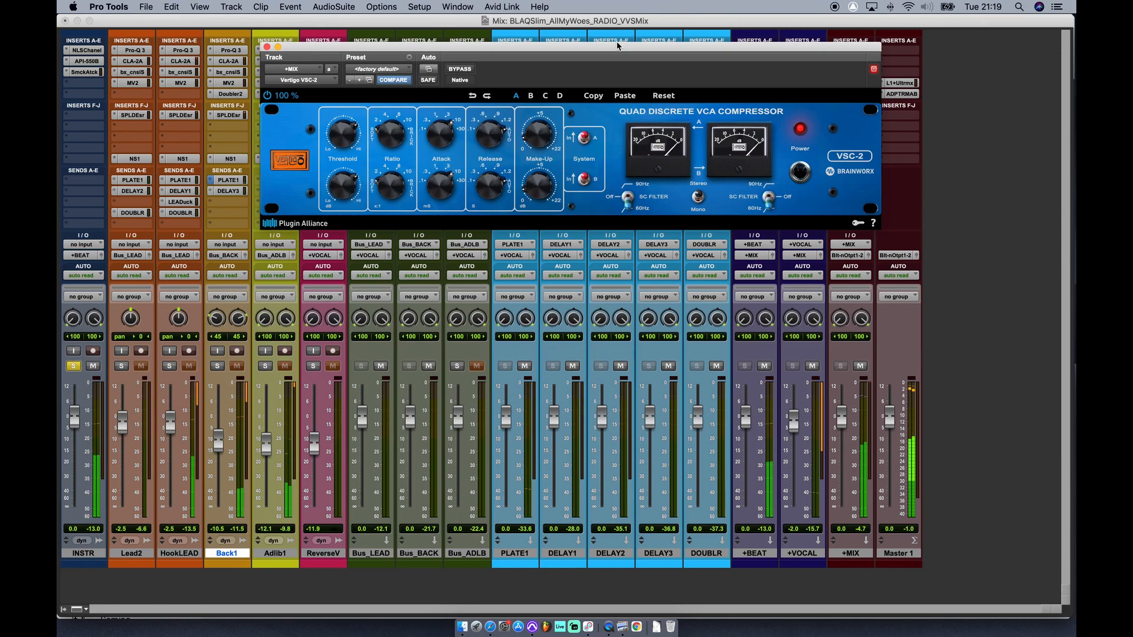
{"action": "left_click_drag", "start_coordinate": [618, 46], "coordinate": [521, 53]}
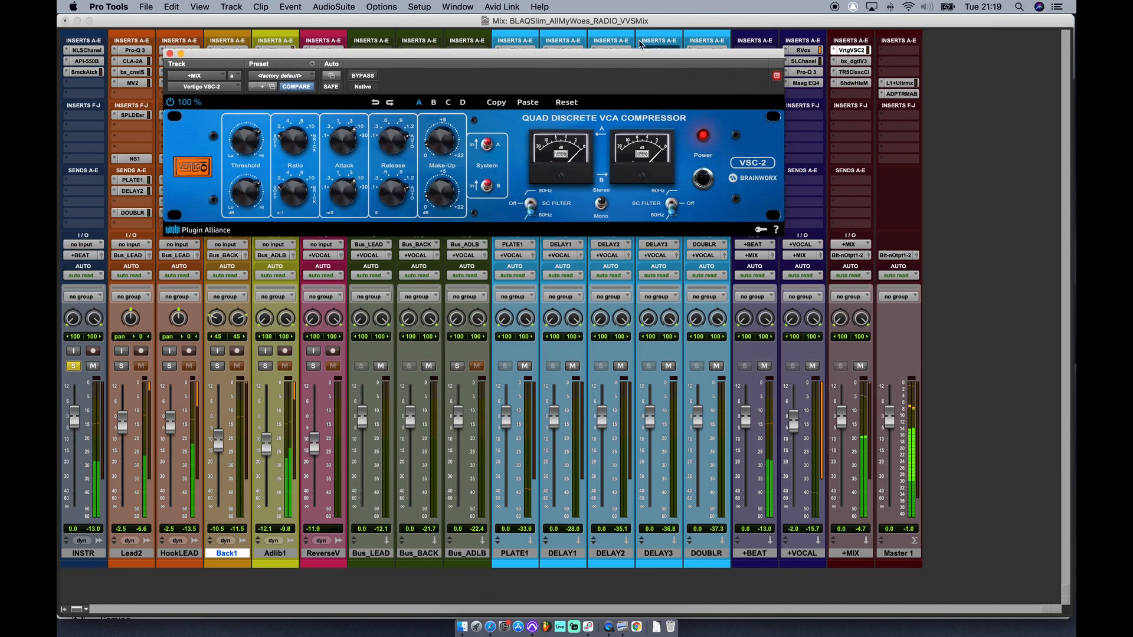
{"action": "left_click", "coordinate": [853, 63]}
{"action": "left_click", "coordinate": [854, 61]}
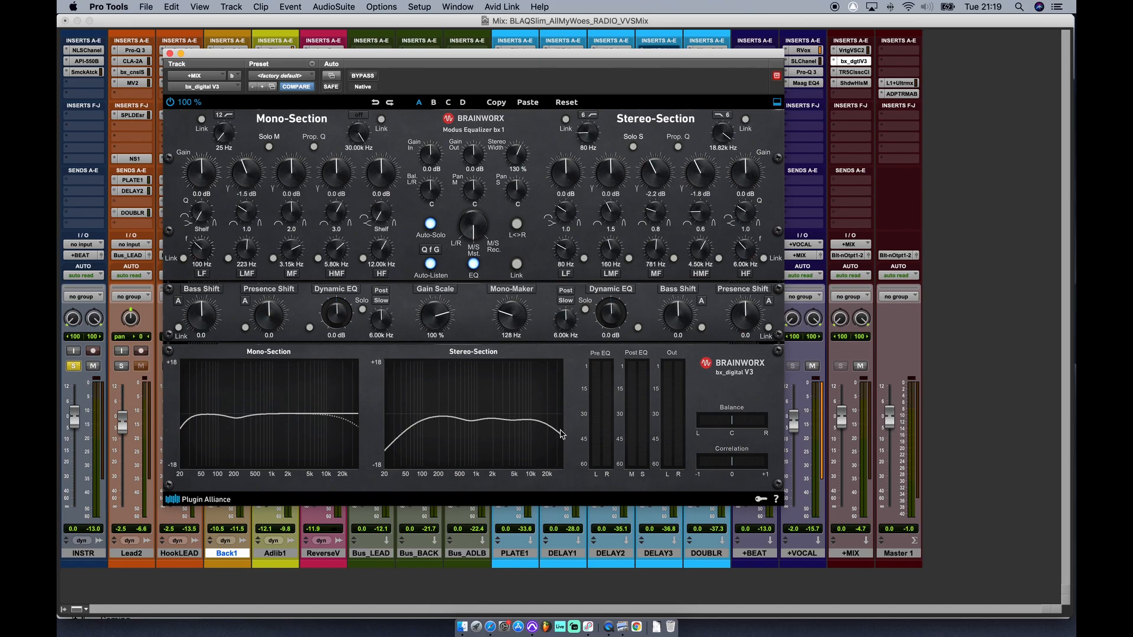
{"action": "left_click", "coordinate": [857, 77]}
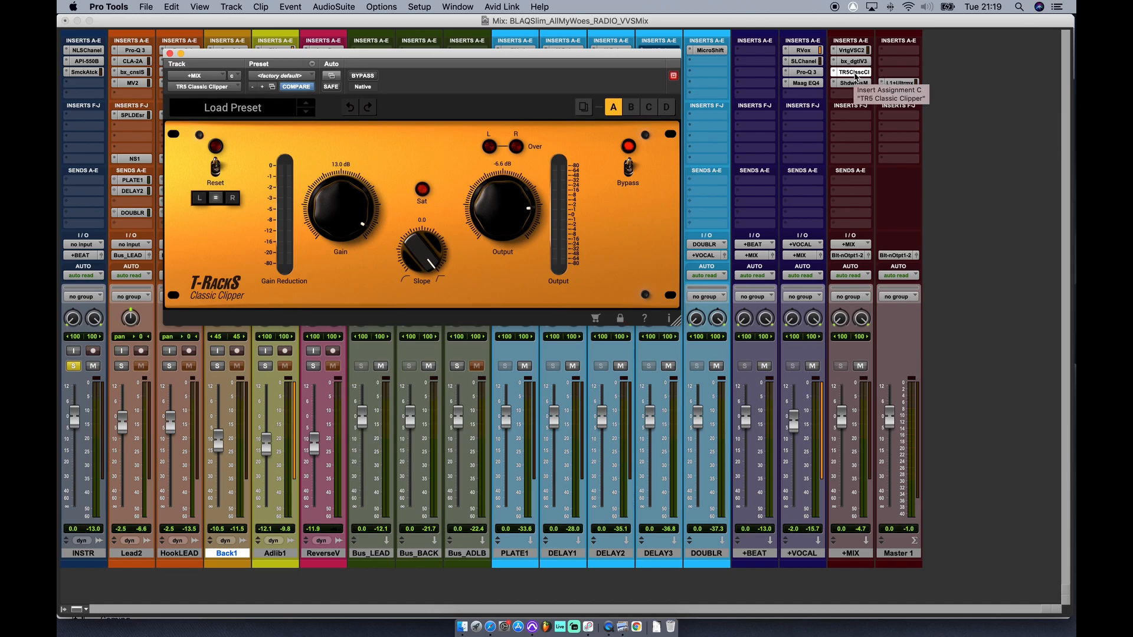
Compare +MIX with the Shadow Hills Mastering Compressor bypassed and engaged, and inspect the L1+ Ultramaximizer on Master 1
{"action": "left_click", "coordinate": [850, 83]}
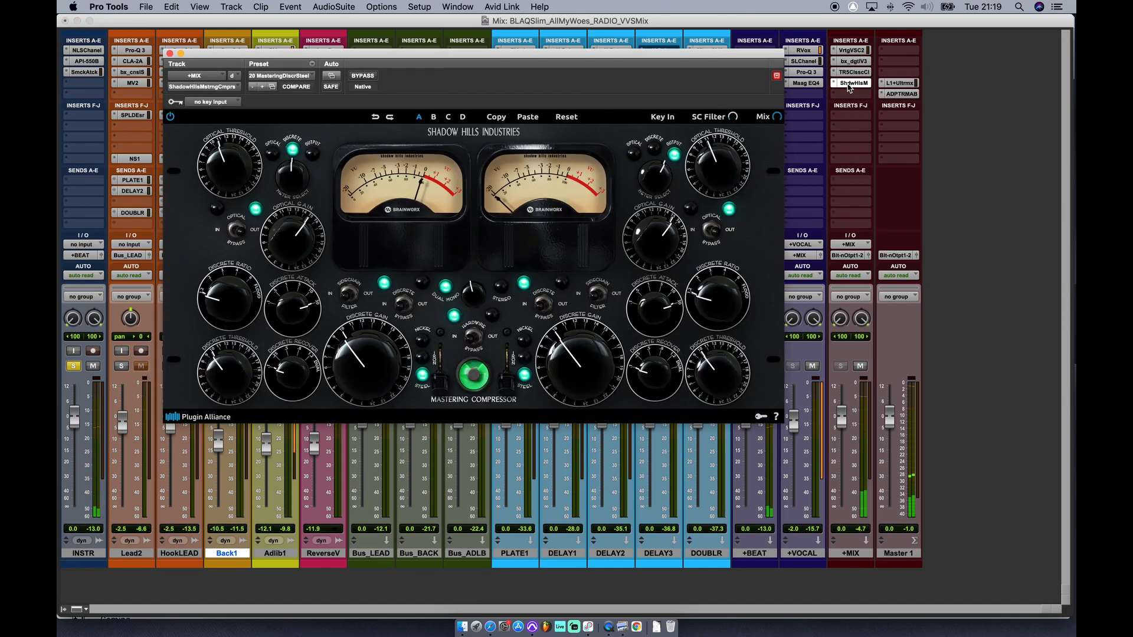
{"action": "left_click", "coordinate": [364, 77]}
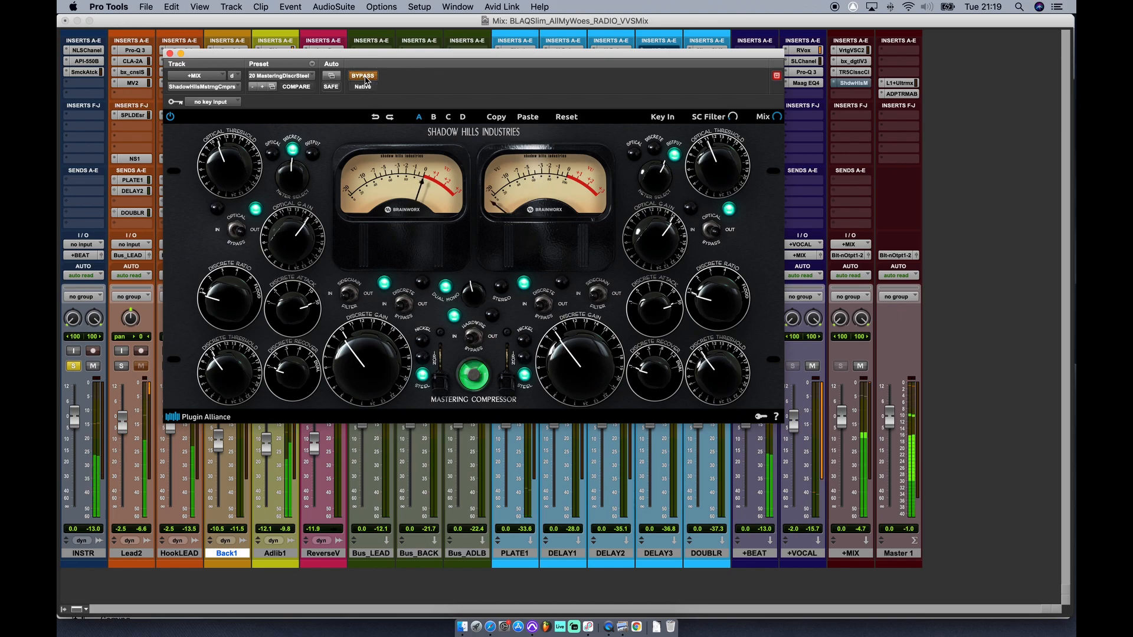
{"action": "left_click", "coordinate": [364, 77]}
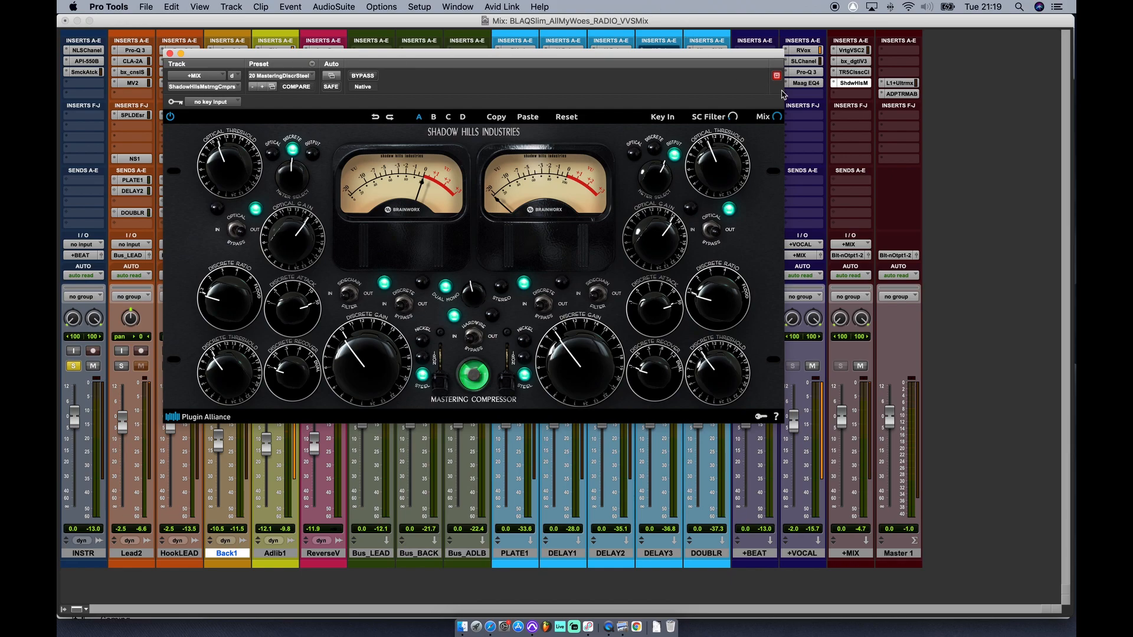
{"action": "left_click", "coordinate": [170, 54]}
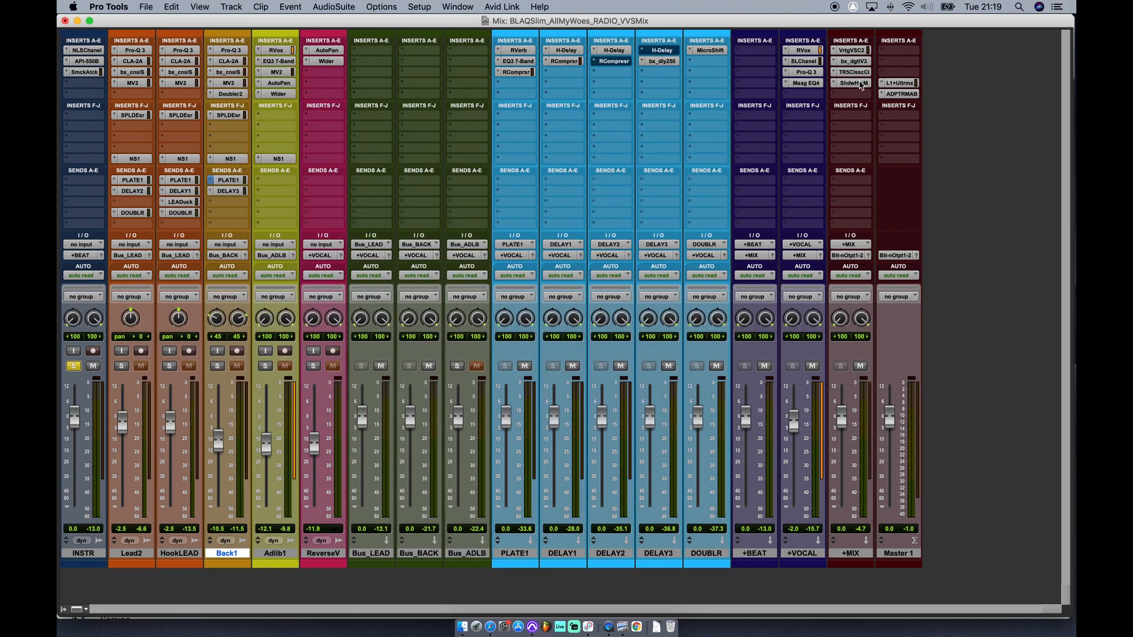
{"action": "left_click", "coordinate": [913, 85]}
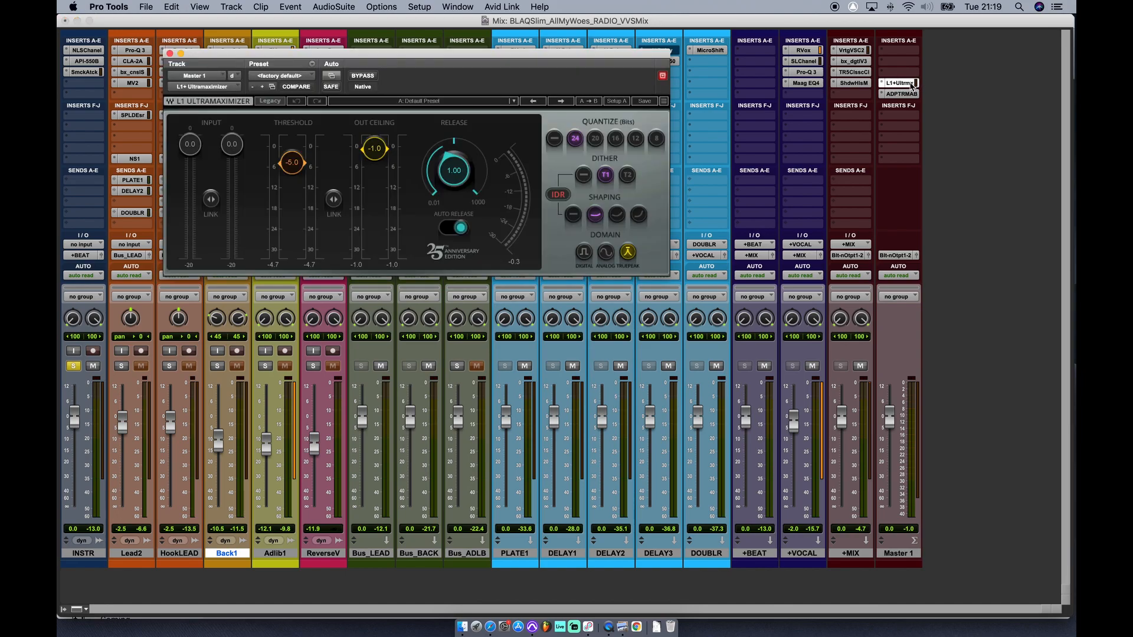
{"action": "left_click", "coordinate": [171, 54]}
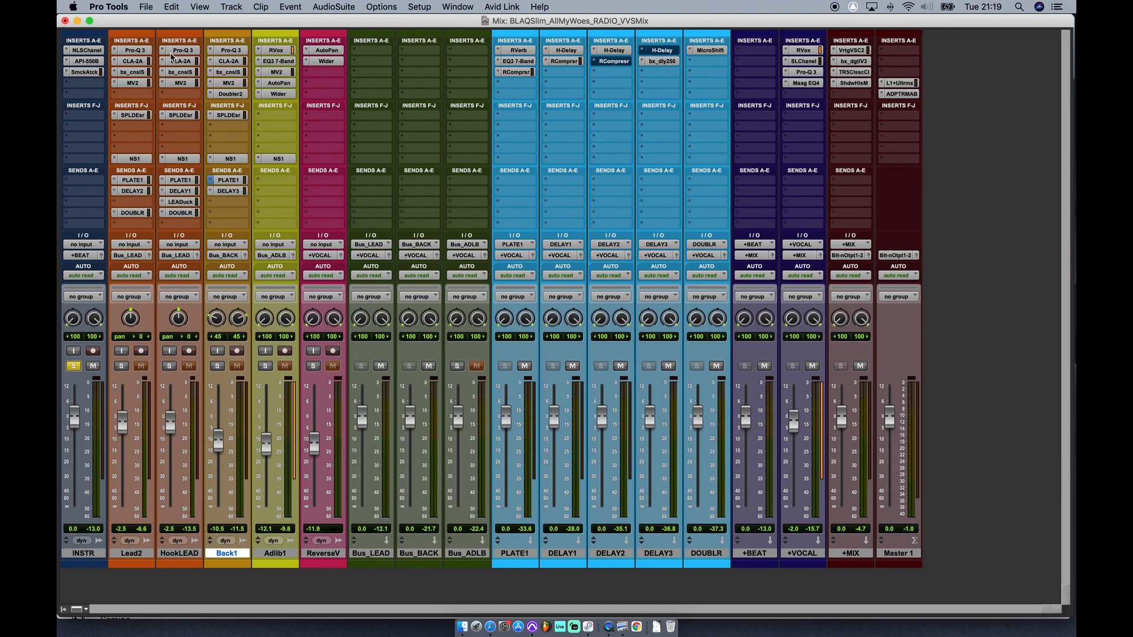
In the Edit window, select the opening HookLEAD and Back1 clips from bar 2 and clear the solo on INSTR
{"action": "key", "text": "super+equal"}
{"action": "key", "text": "super+bracketleft"}
{"action": "key", "text": "super+bracketleft"}
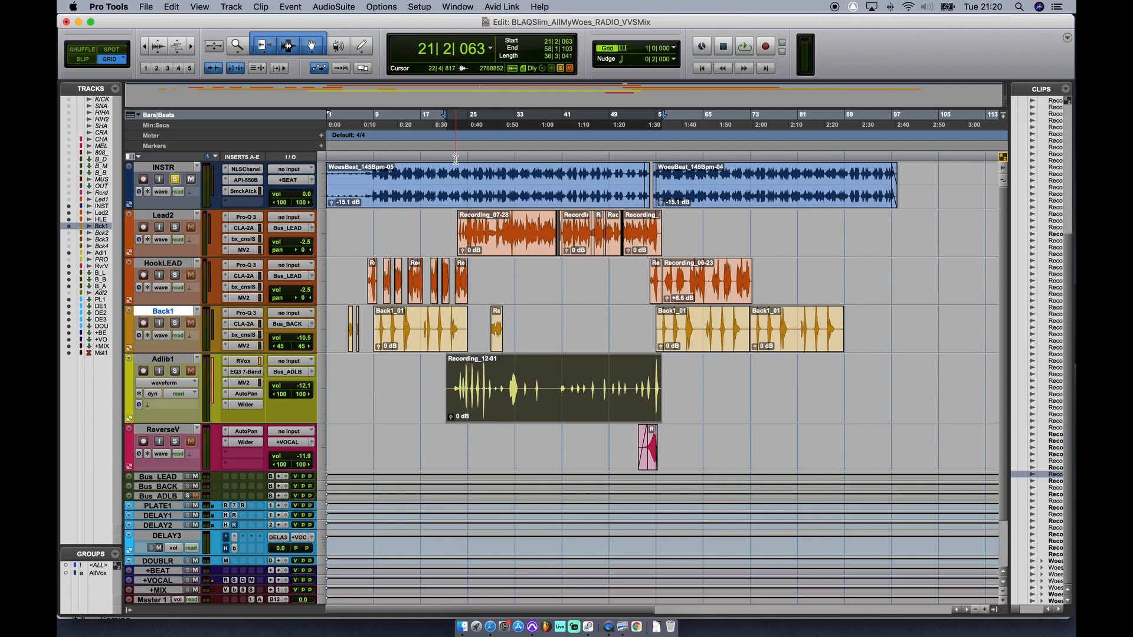
{"action": "left_click_drag", "start_coordinate": [485, 272], "coordinate": [333, 330]}
{"action": "left_click", "coordinate": [177, 180]}
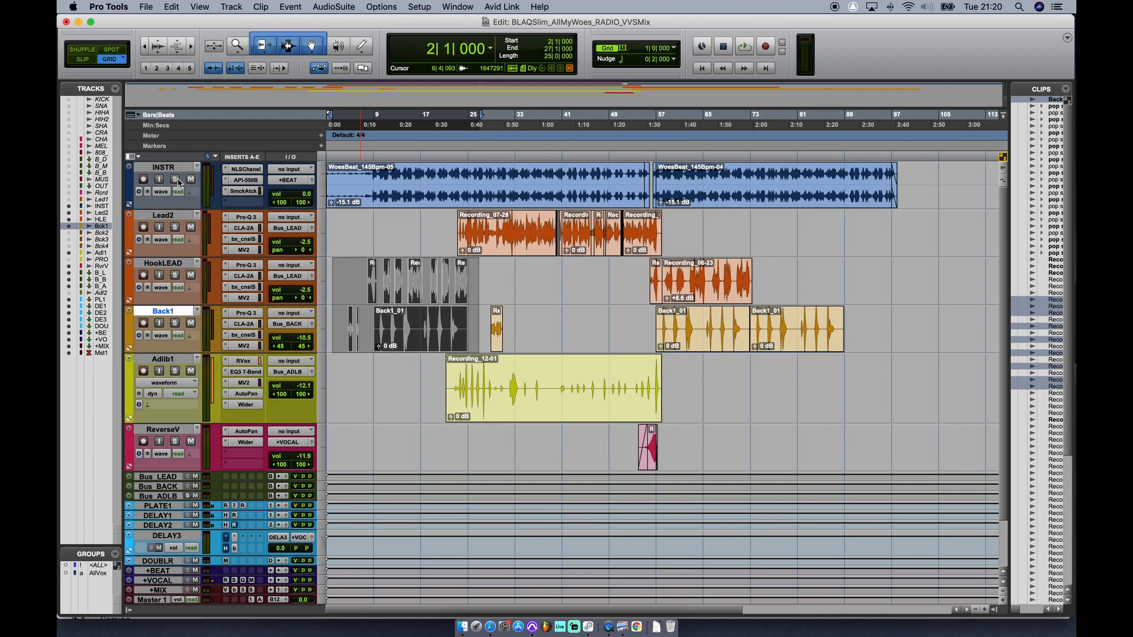